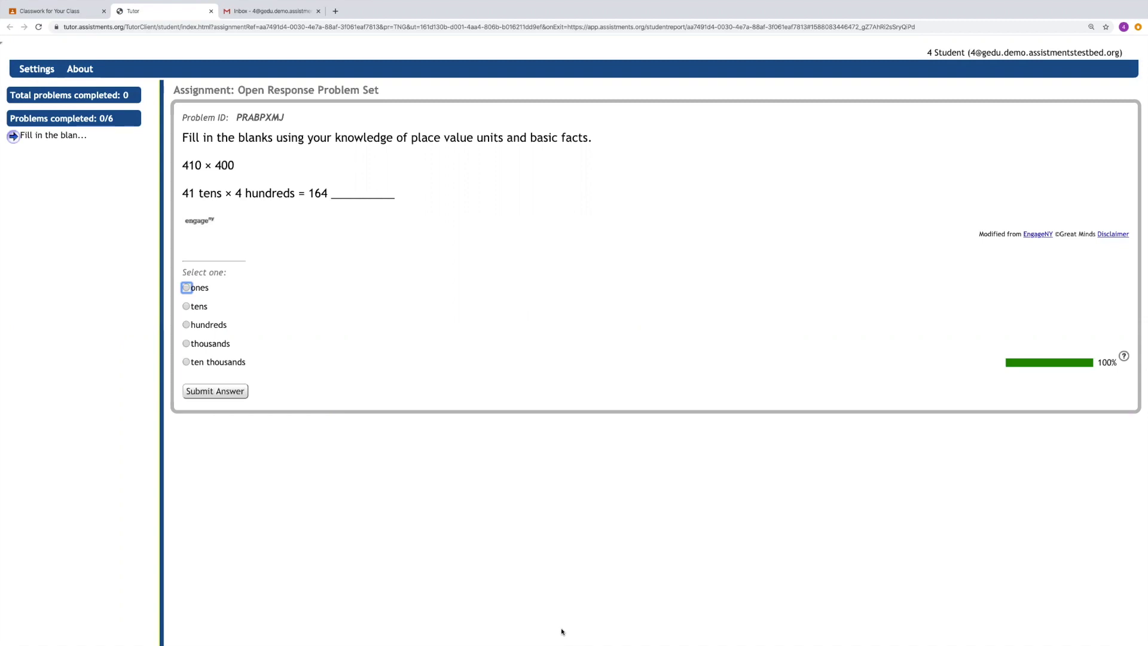
# Answer the place-value question with 'thousands', submit it, and go to the next problem
pyautogui.click(186, 344)
pyautogui.click(209, 396)
pyautogui.click(314, 409)
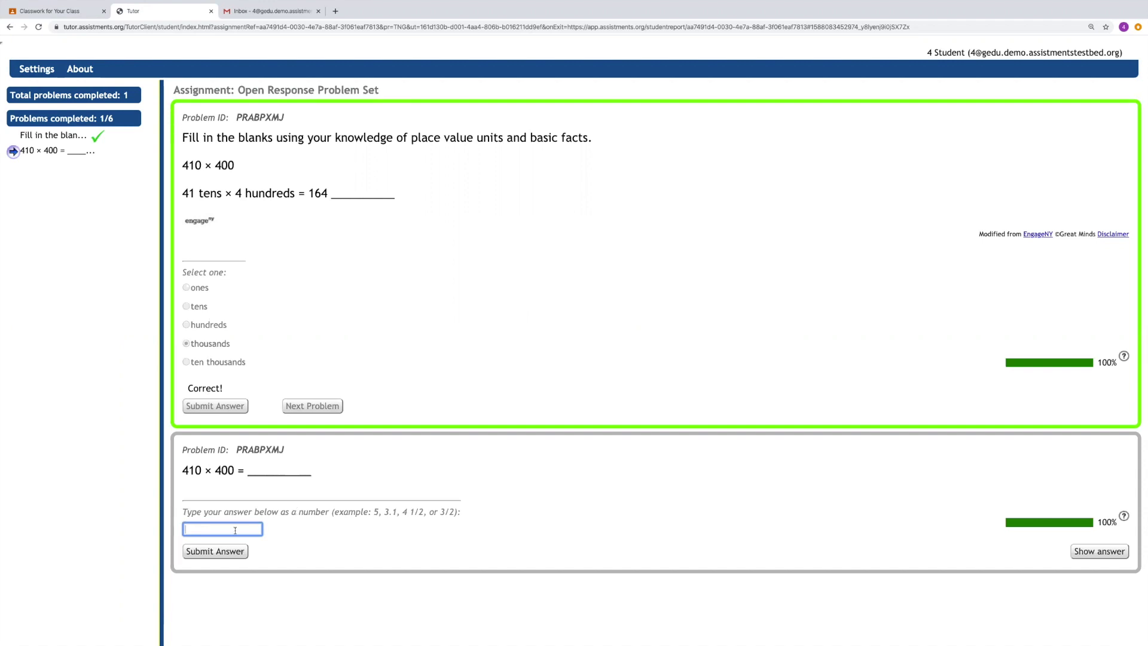
# Answer 410 × 400 with 164000, submit it, and advance to the Ethan problem
pyautogui.write('164000')
pyautogui.click(221, 552)
pyautogui.click(297, 567)
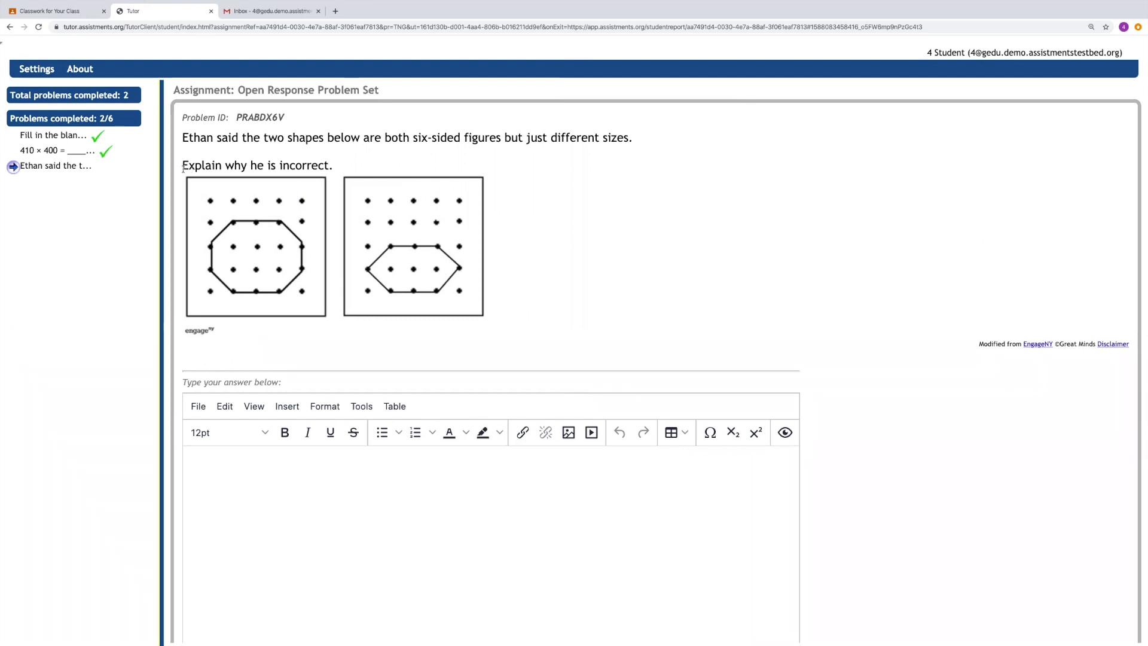
# Submit 'They both have 6 sides but they are different shapes and sizes.' and continue
pyautogui.click(326, 534)
pyautogui.write('T')
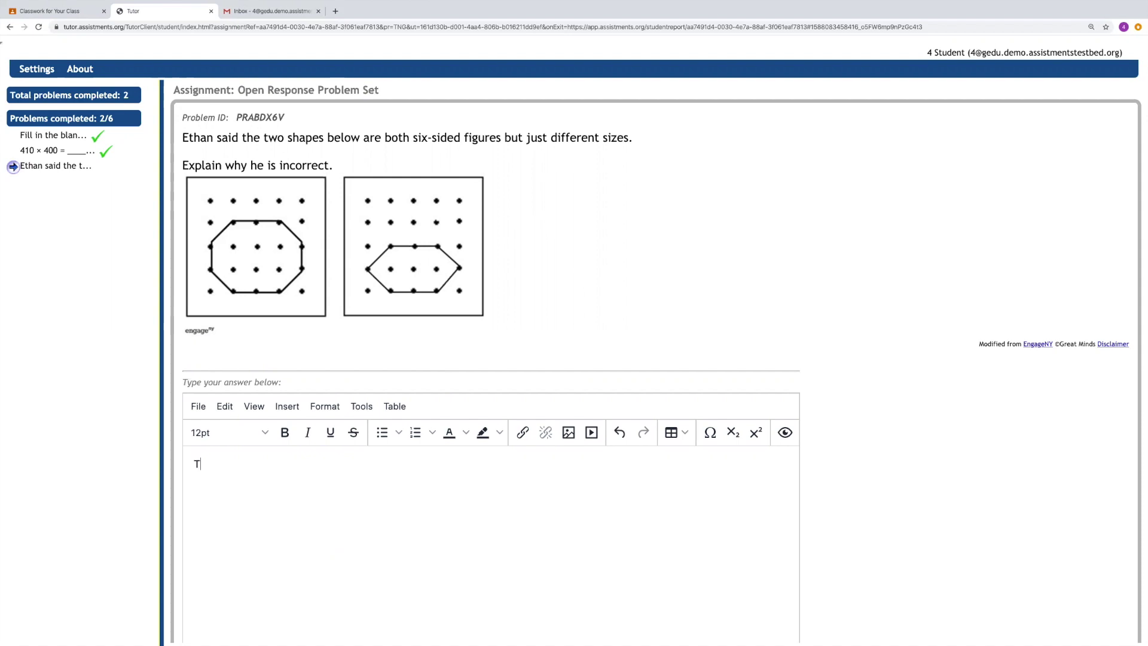
pyautogui.write('hey both have 6 sides bu')
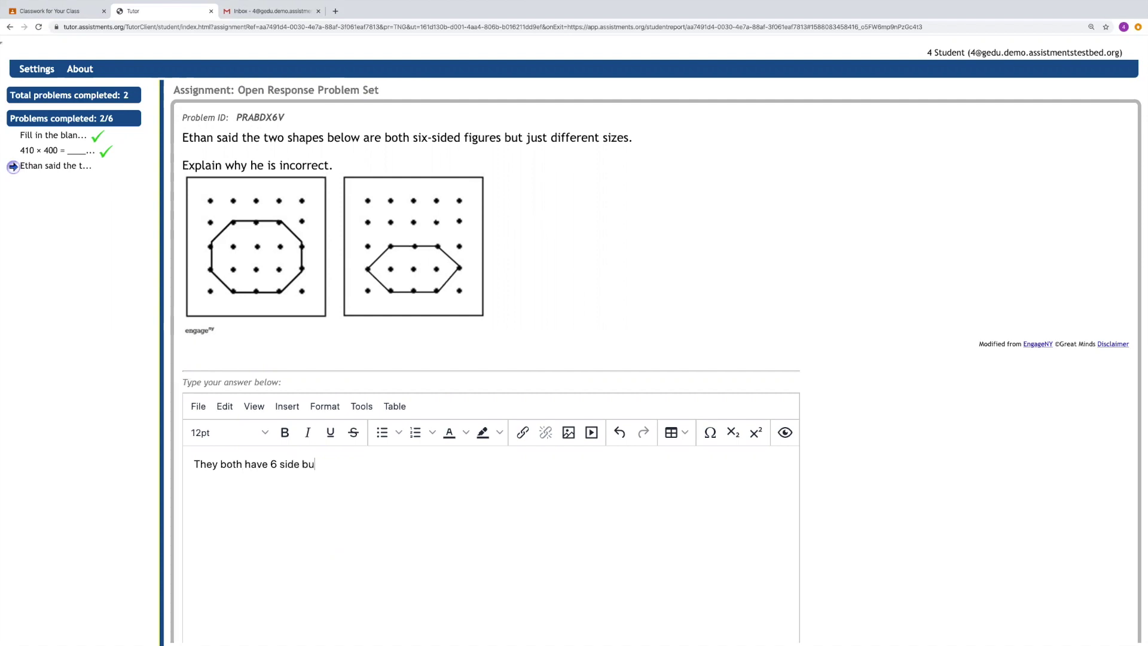
pyautogui.write('t')
pyautogui.press('BackSpace')
pyautogui.press('BackSpace')
pyautogui.press('BackSpace')
pyautogui.press('BackSpace')
pyautogui.write('s but they are different space')
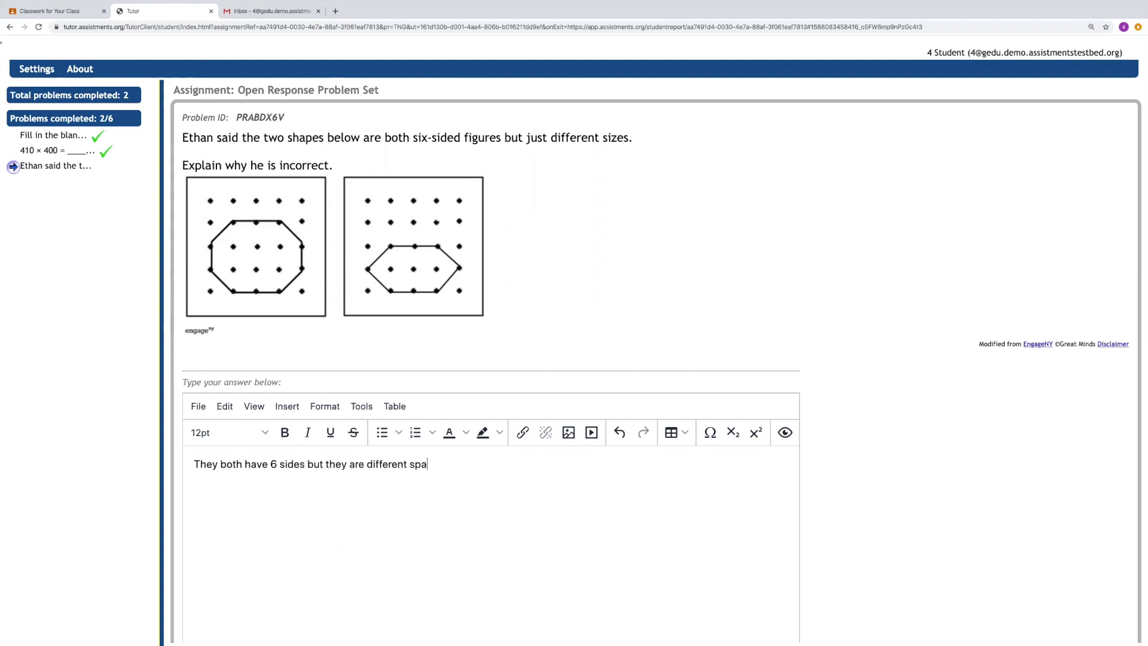
pyautogui.press('BackSpace')
pyautogui.press('BackSpace')
pyautogui.press('BackSpace')
pyautogui.press('BackSpace')
pyautogui.write('hapes and sizes.')
pyautogui.scroll(-3, 310, 555)
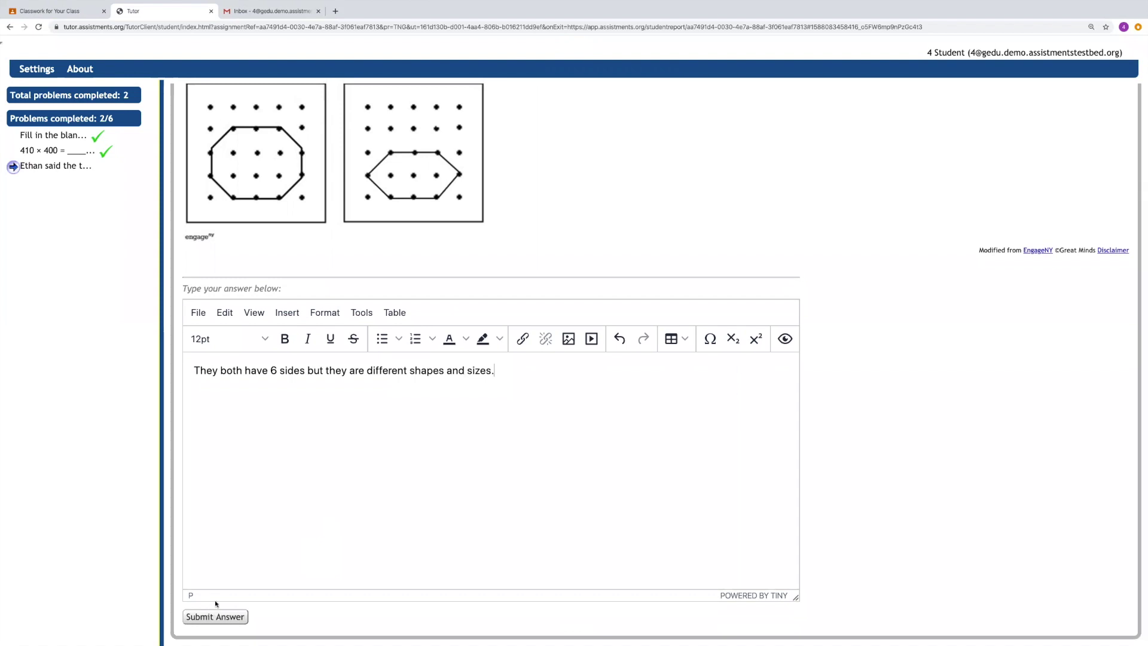
pyautogui.click(195, 620)
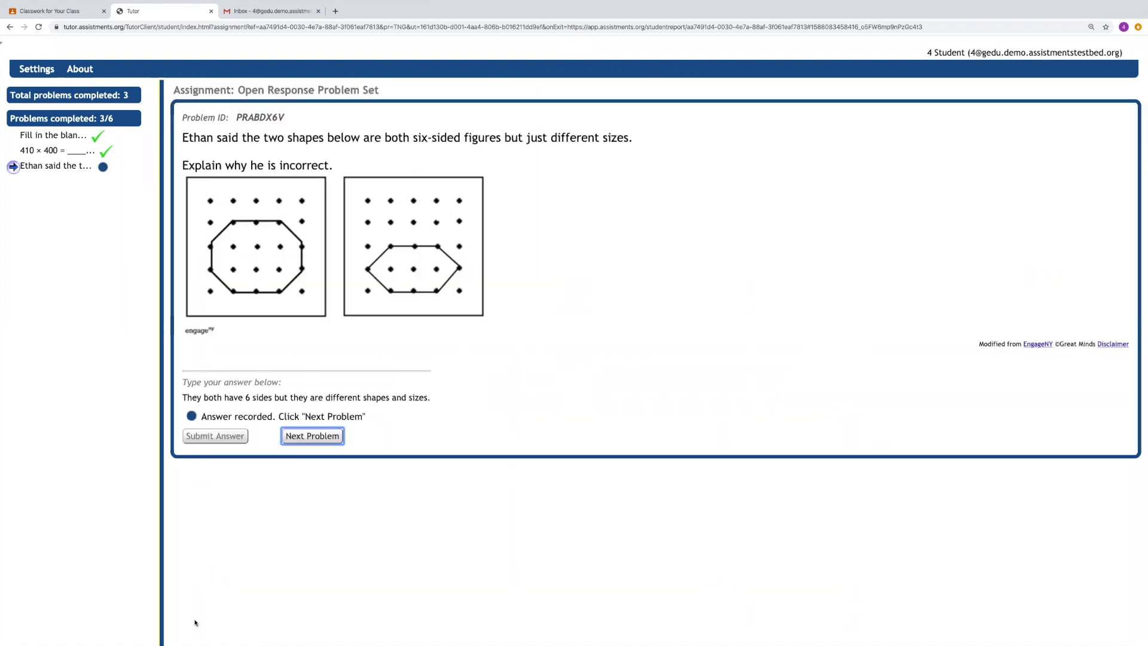
pyautogui.click(312, 436)
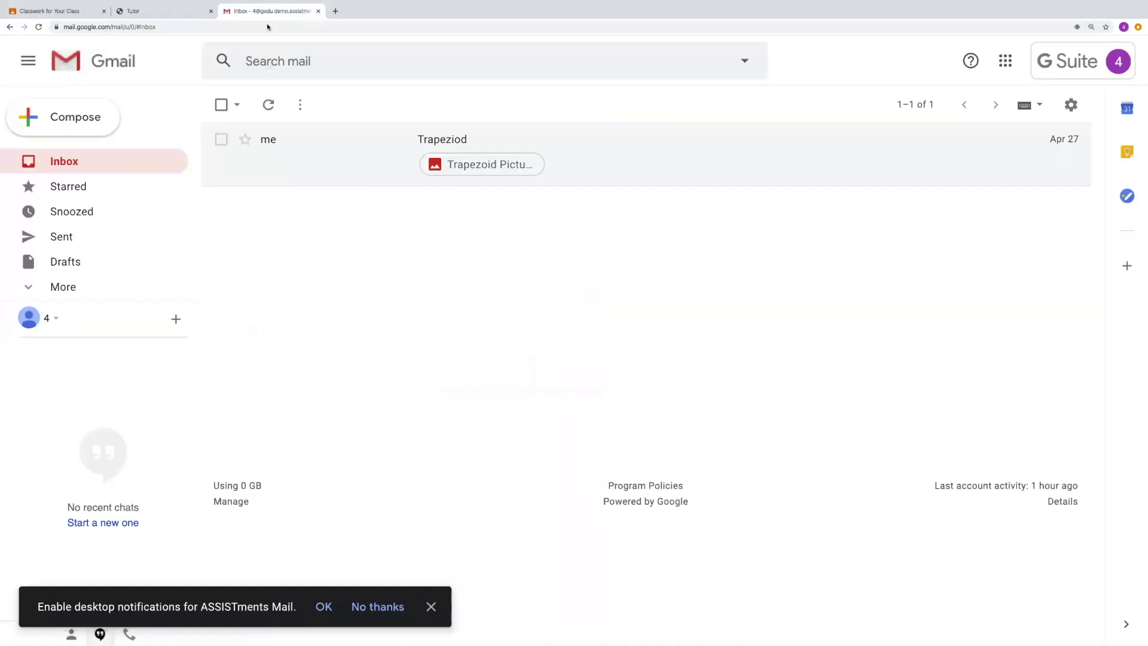
# Save the Trapeziod email's photo as 'Trapezoid Picture' in Math Work, then return to ASSISTments
pyautogui.click(443, 143)
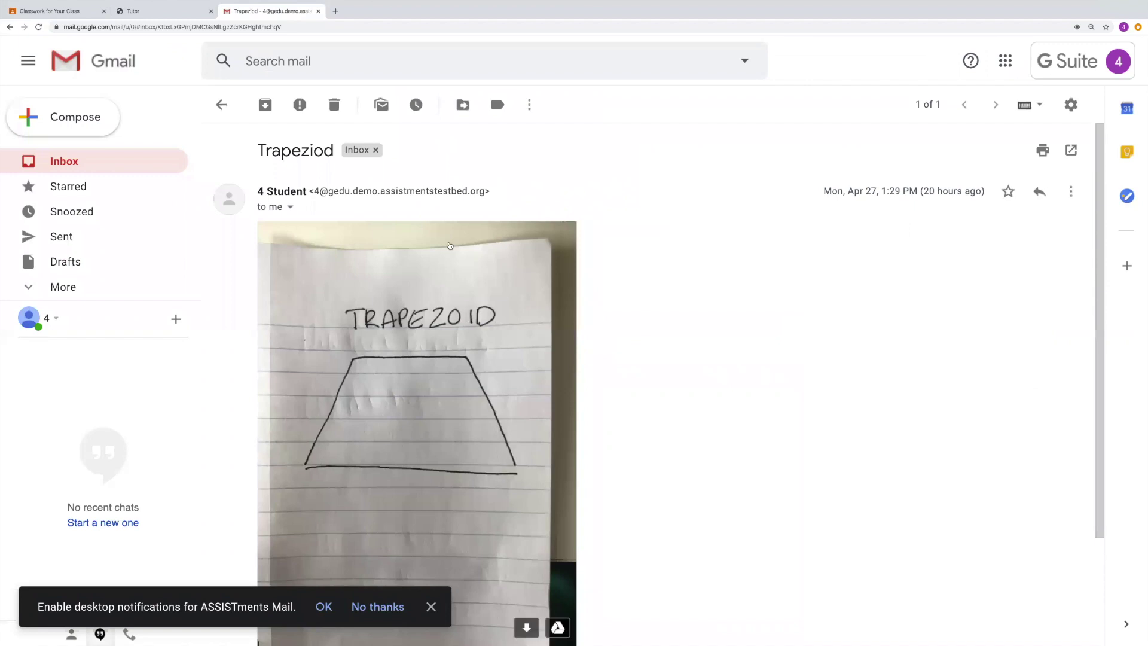
pyautogui.scroll(-1, 394, 334)
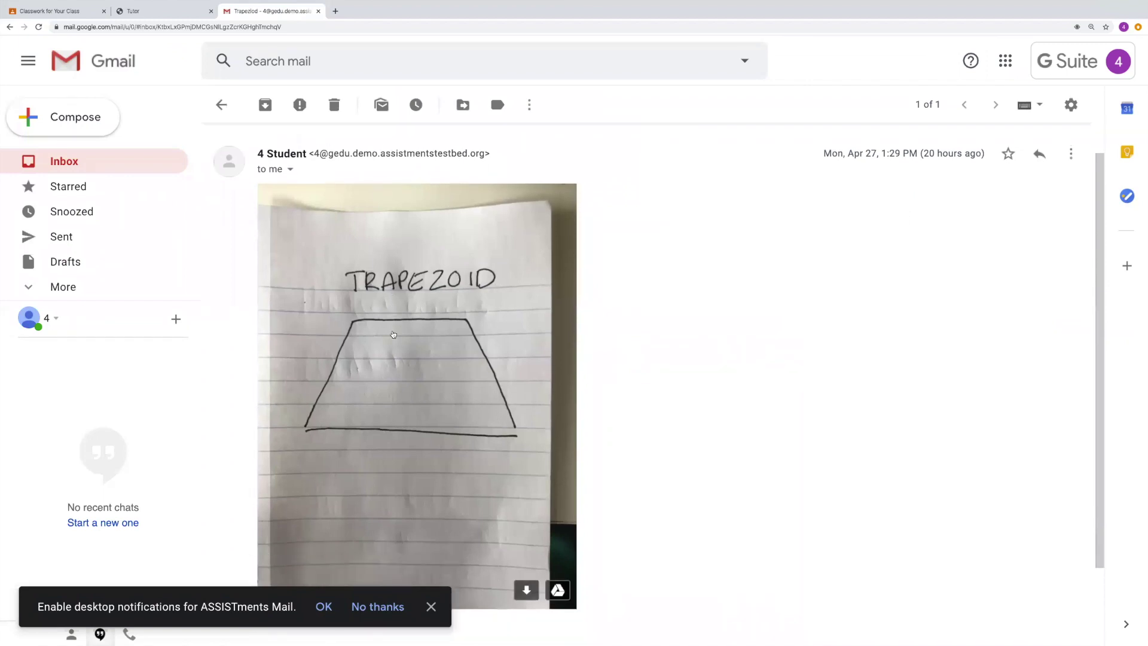
pyautogui.rightClick(399, 336)
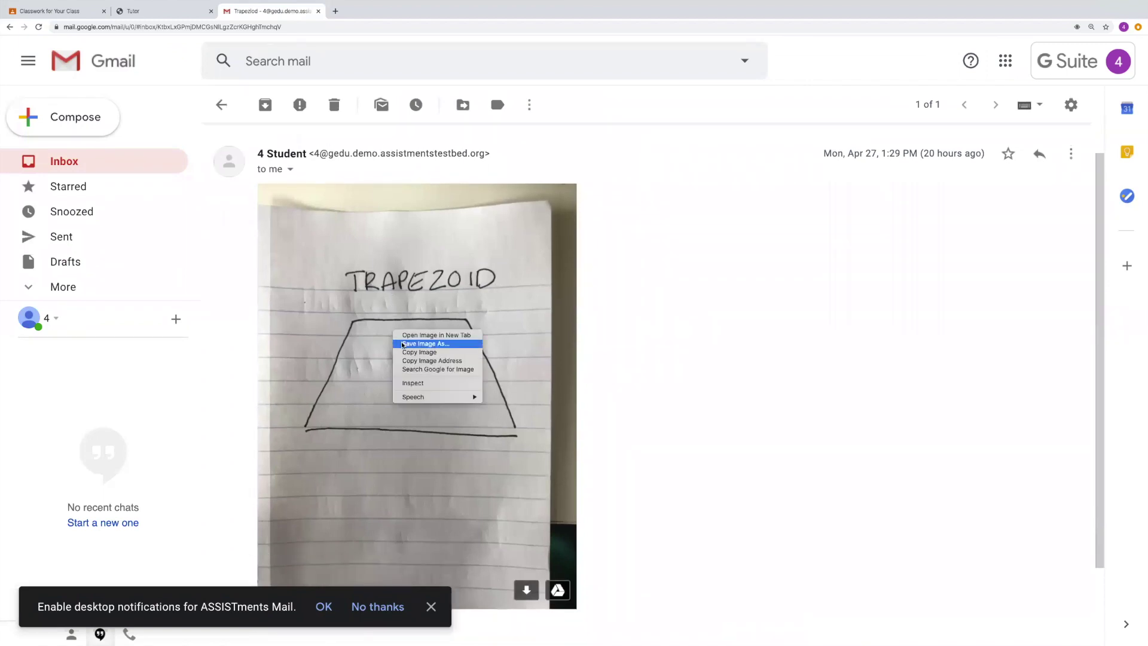
pyautogui.click(402, 345)
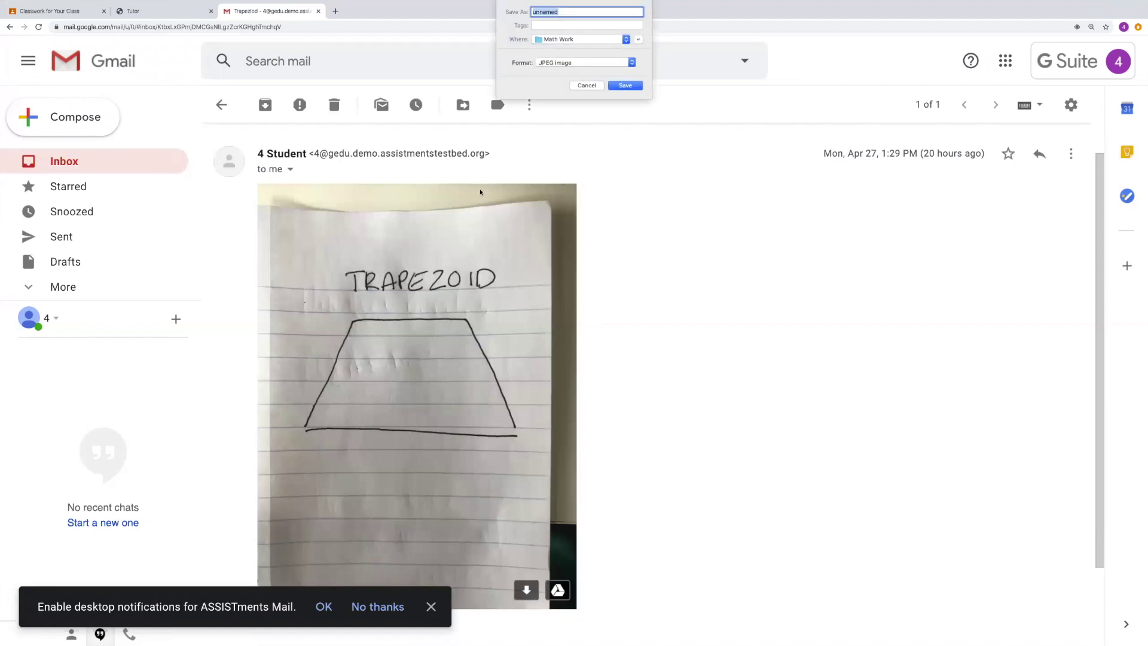
pyautogui.write('Trapezoid Picture')
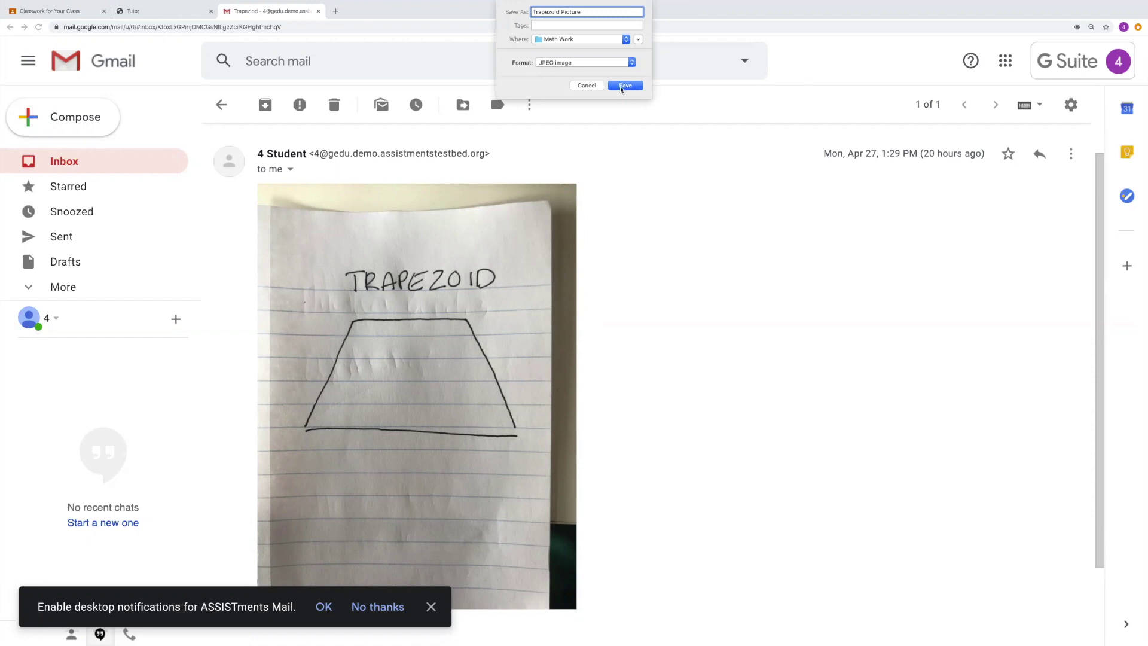
pyautogui.click(622, 87)
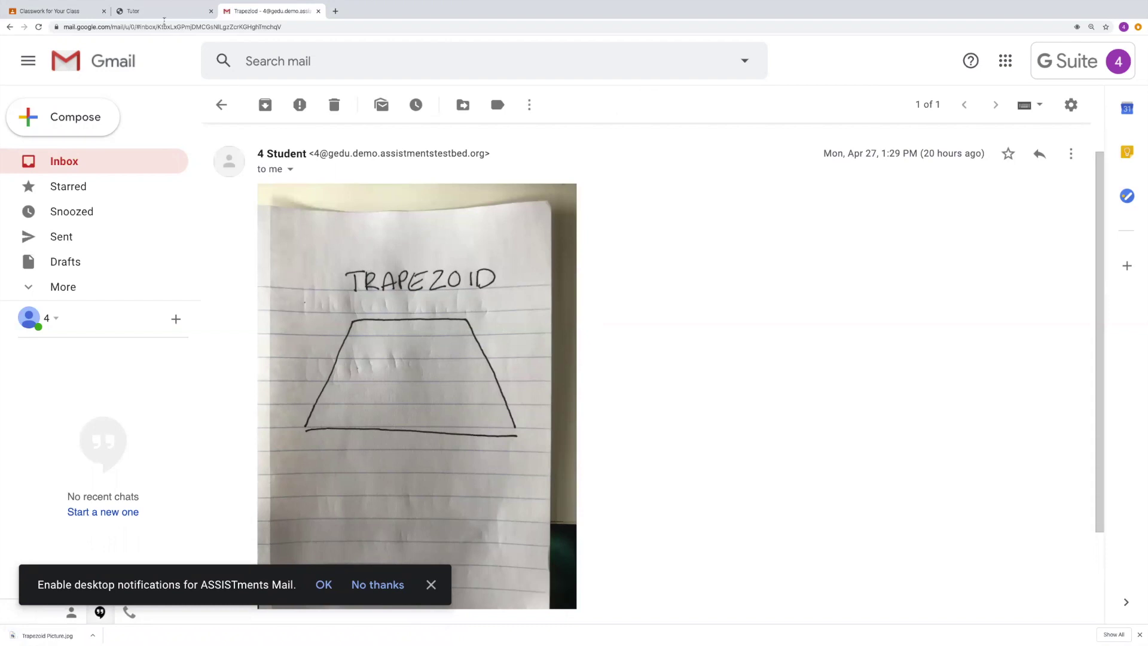
pyautogui.click(148, 11)
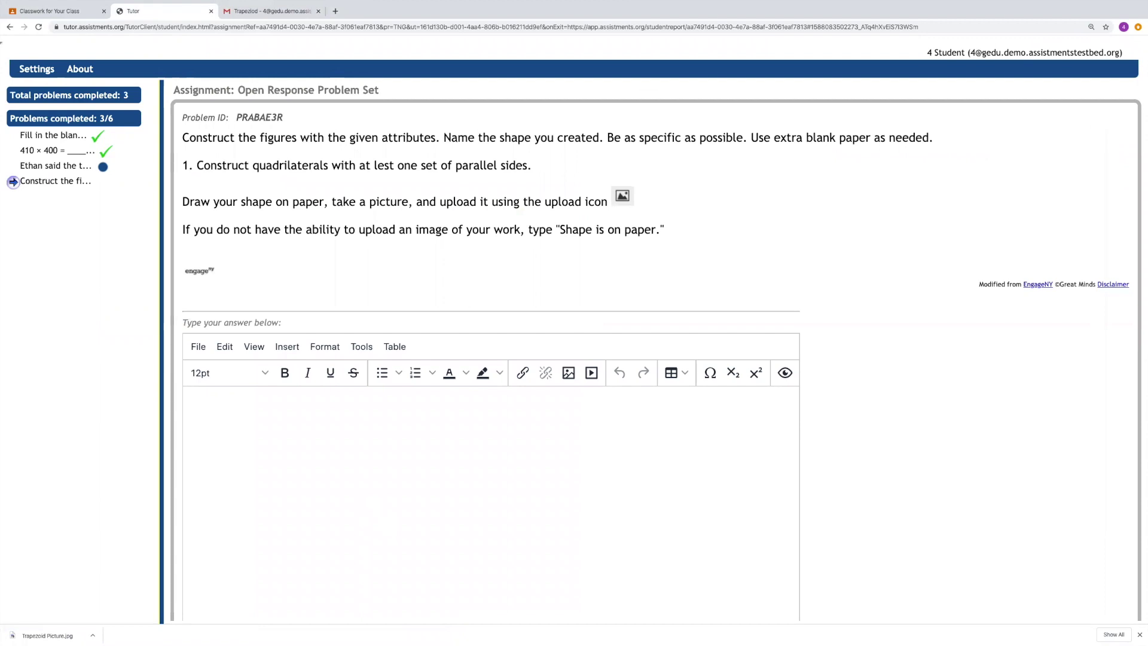
# Bring up the Insert/Edit Image dialog from the answer editor toolbar
pyautogui.scroll(-1, 356, 502)
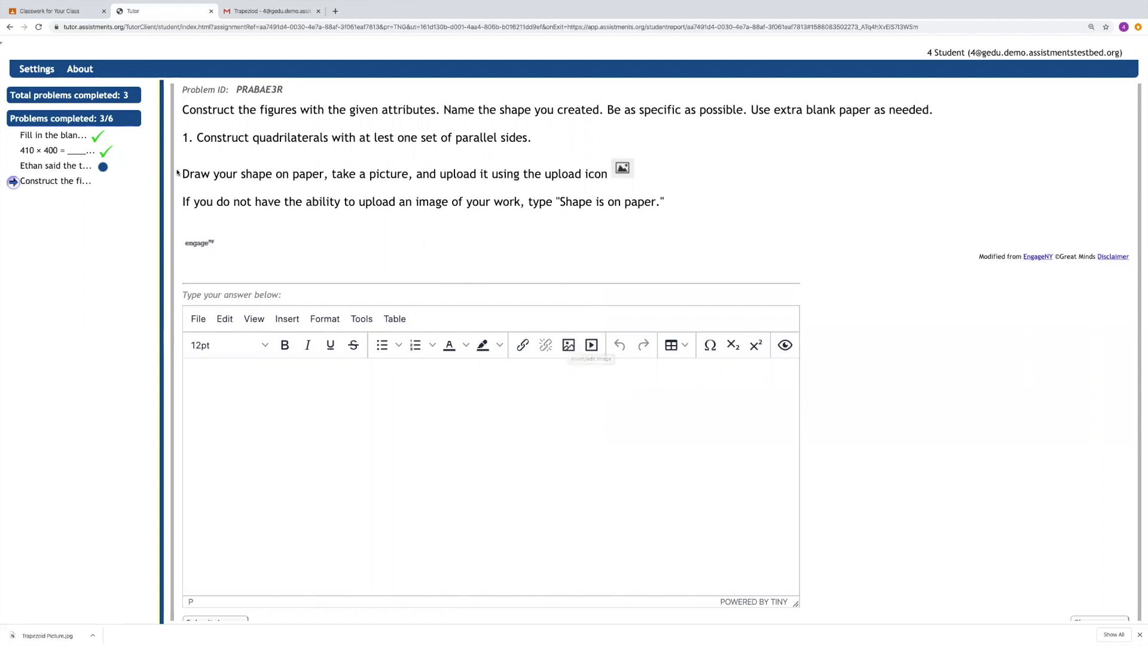
pyautogui.moveTo(182, 174); pyautogui.dragTo(704, 207)
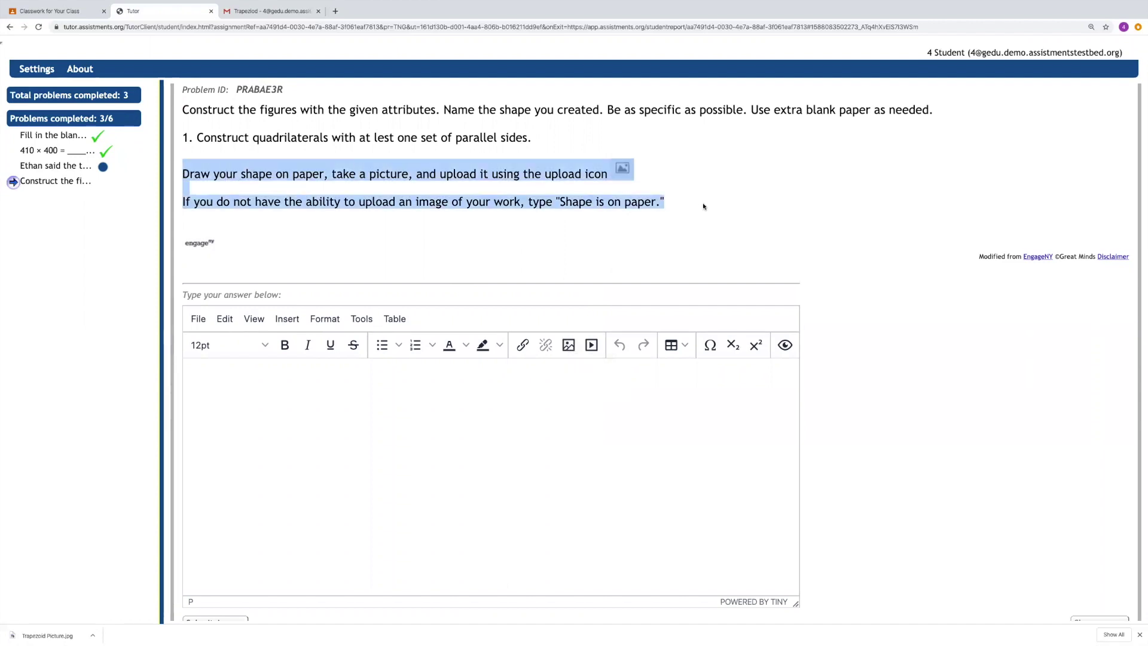
pyautogui.click(704, 207)
pyautogui.click(568, 348)
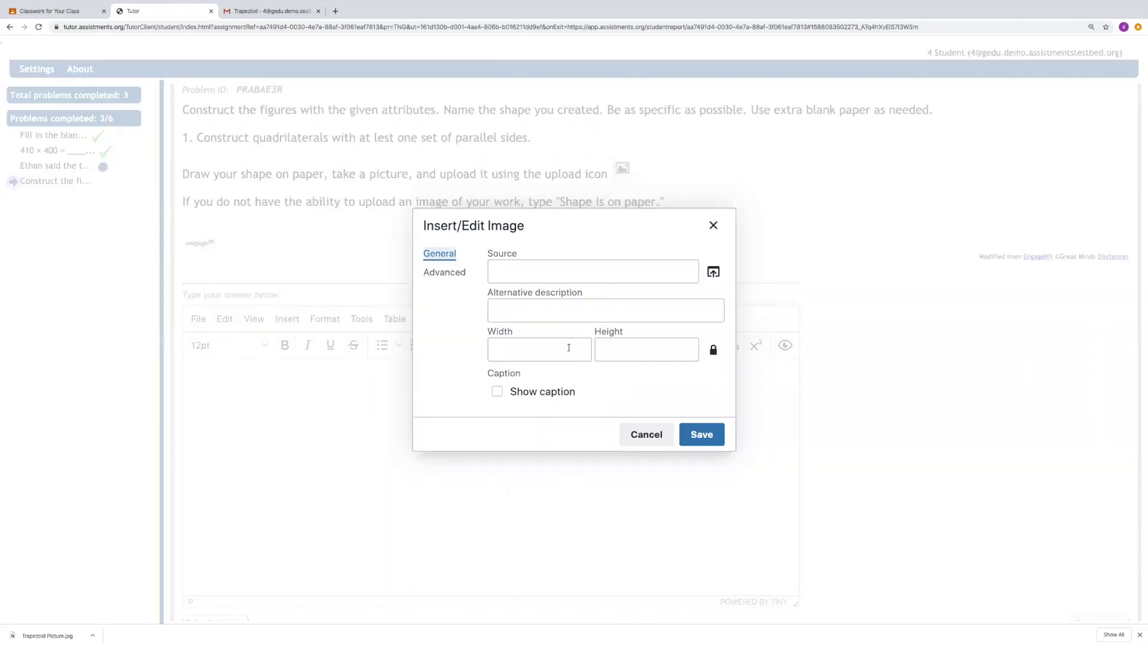
# Upload Trapezoid Picture.jpg through the image dialog and insert it into the answer box
pyautogui.click(712, 275)
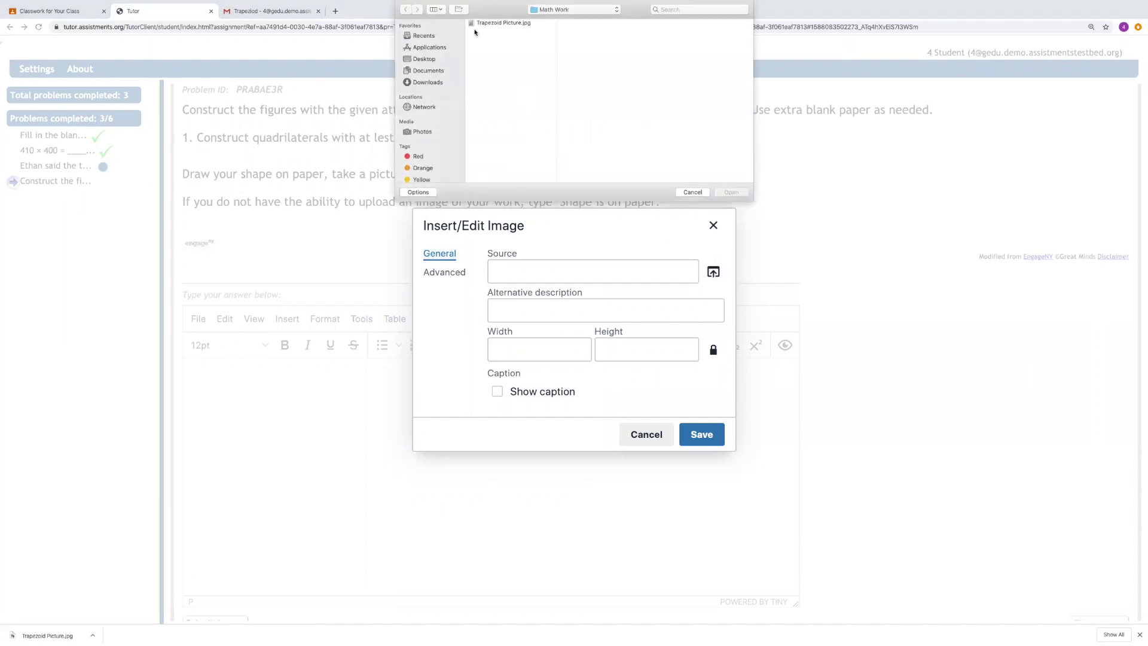
pyautogui.click(505, 24)
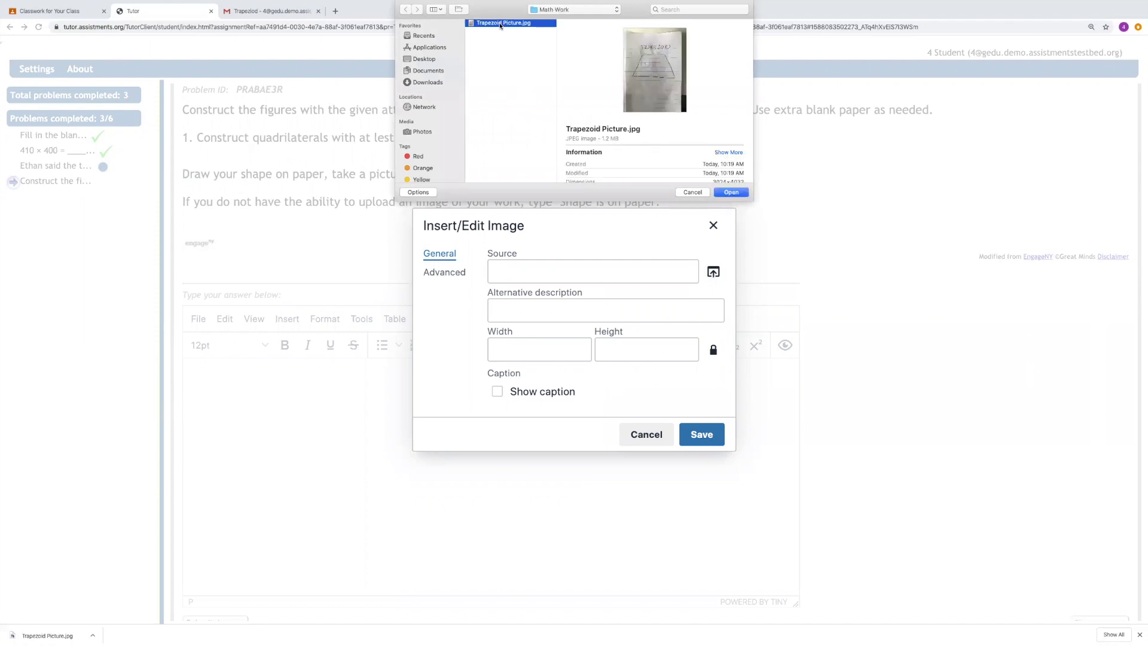
pyautogui.click(732, 192)
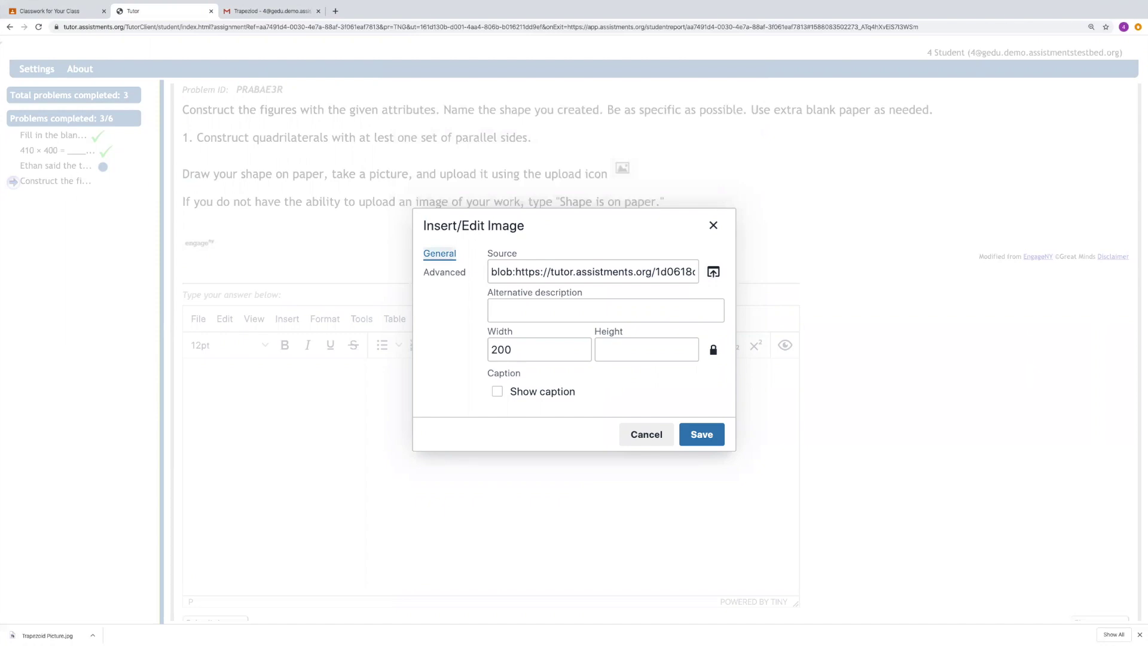
pyautogui.click(702, 435)
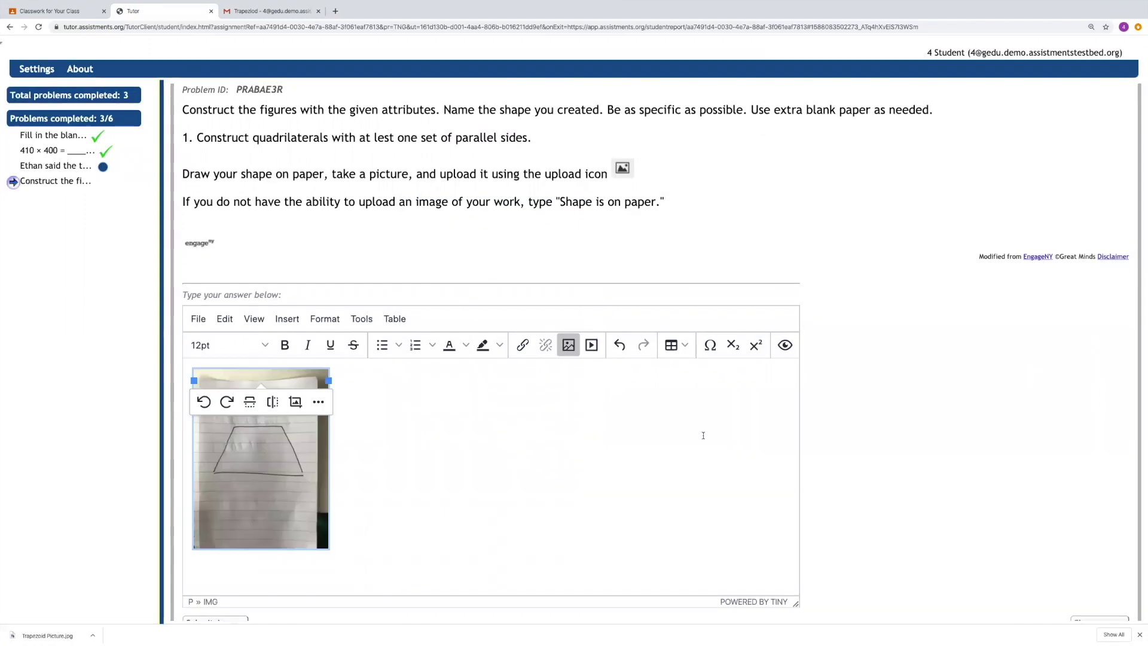
# Add the label 'Trapezoid' below the photo in bold 18pt
pyautogui.click(440, 515)
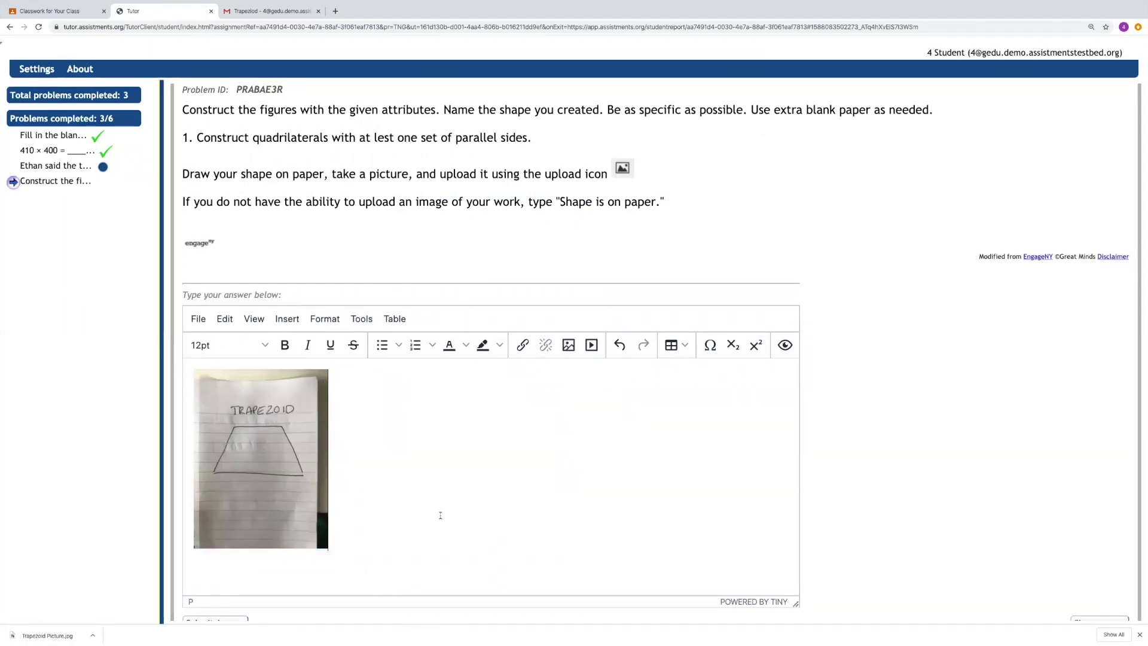
pyautogui.press('Return')
pyautogui.write('Trapezoid')
pyautogui.moveTo(281, 571); pyautogui.dragTo(191, 571)
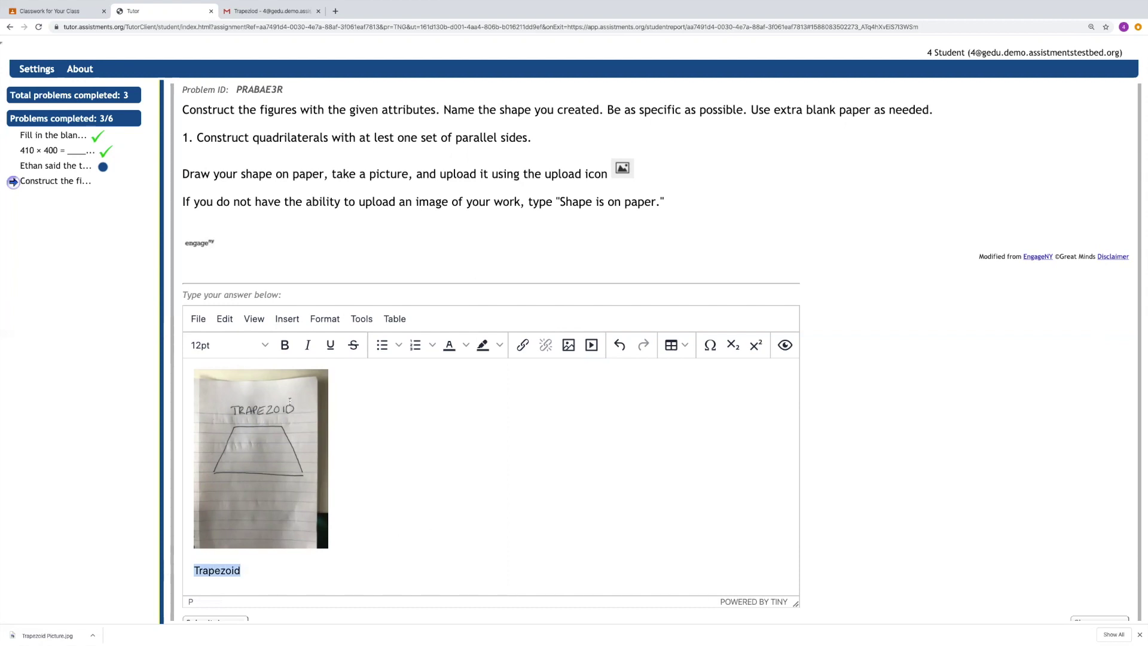
pyautogui.click(284, 345)
pyautogui.click(259, 349)
pyautogui.click(223, 456)
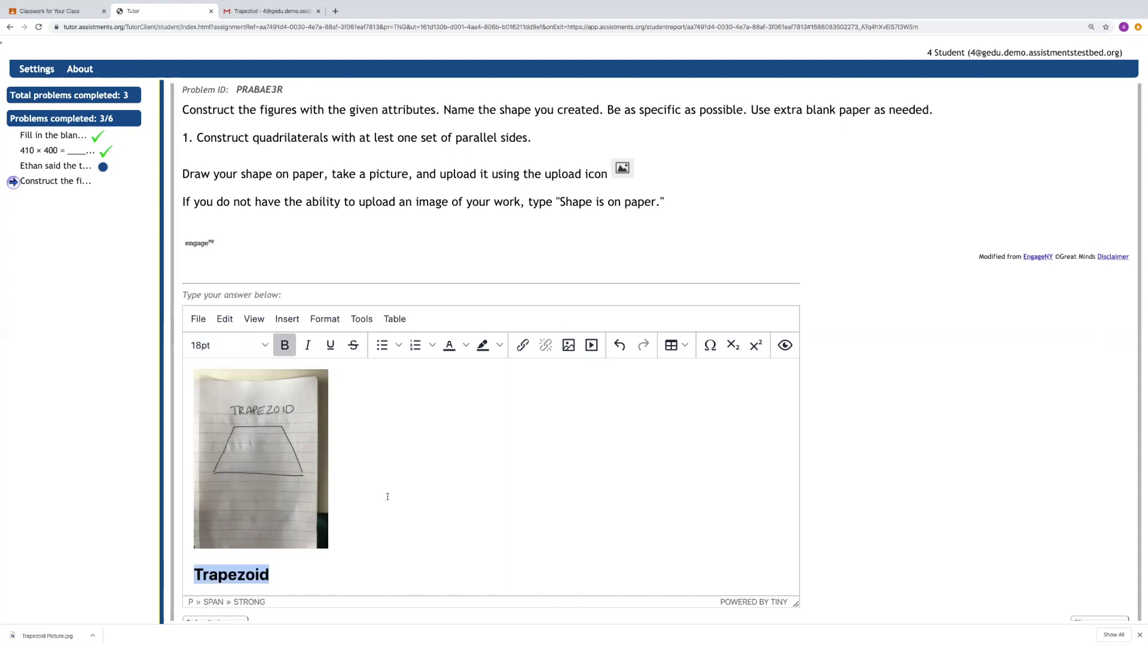
pyautogui.click(388, 496)
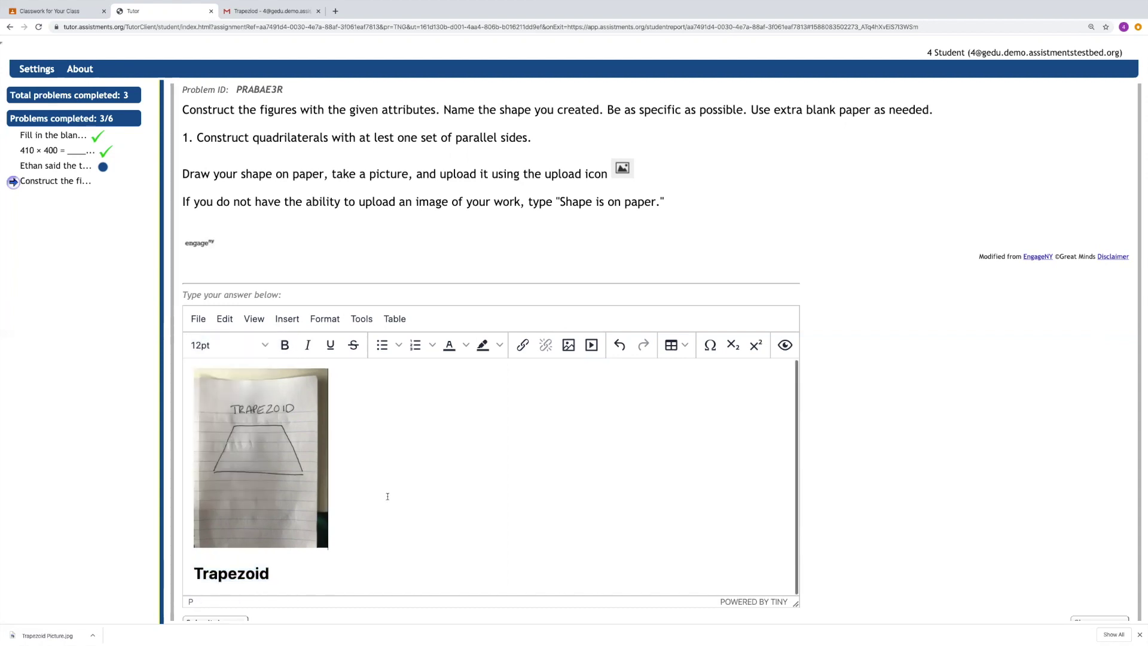
# Submit the trapezoid answer and go on to the next problem
pyautogui.scroll(-1, 234, 605)
pyautogui.click(225, 594)
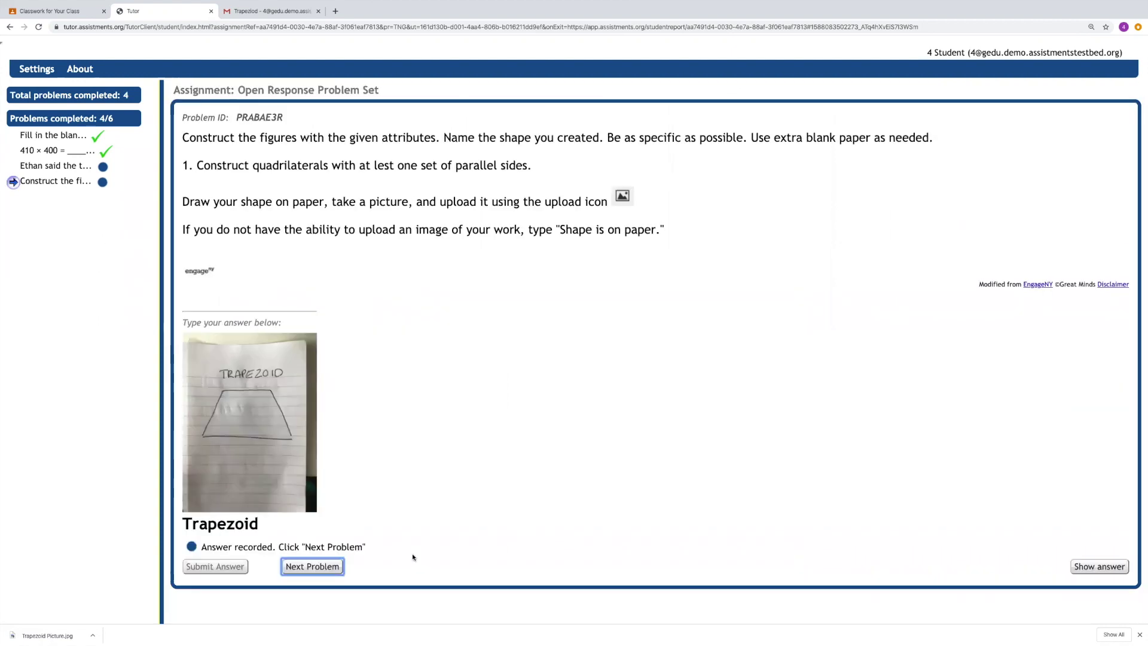
pyautogui.click(323, 567)
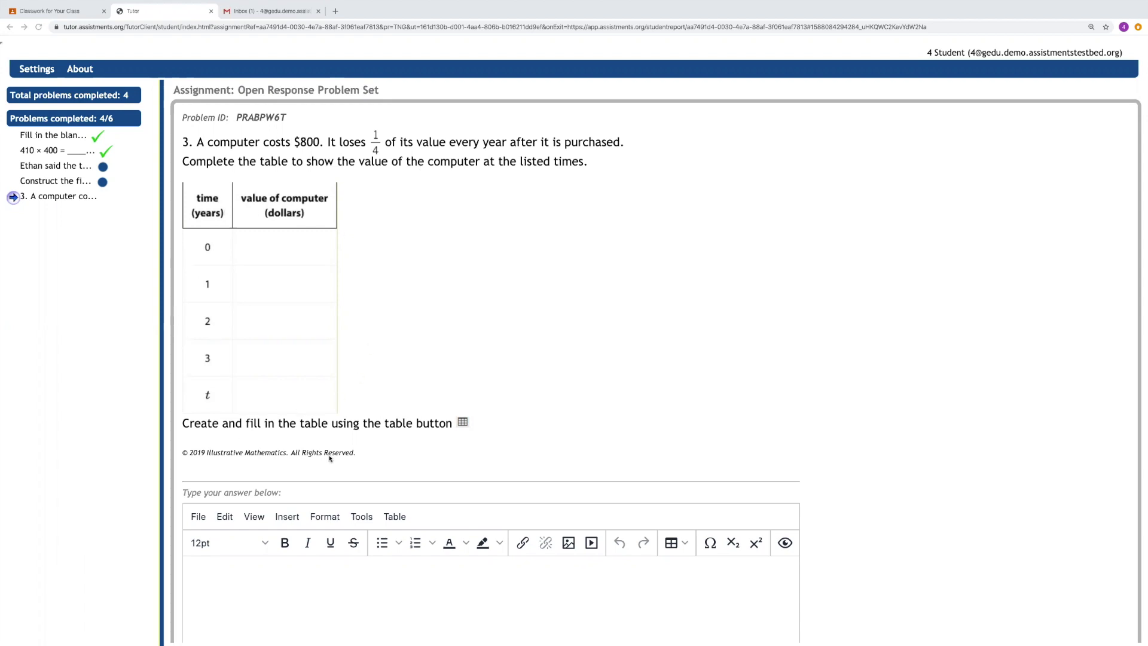
# Scroll down to the computer-value answer editor and bring up the table insertion options
pyautogui.scroll(-2, 356, 580)
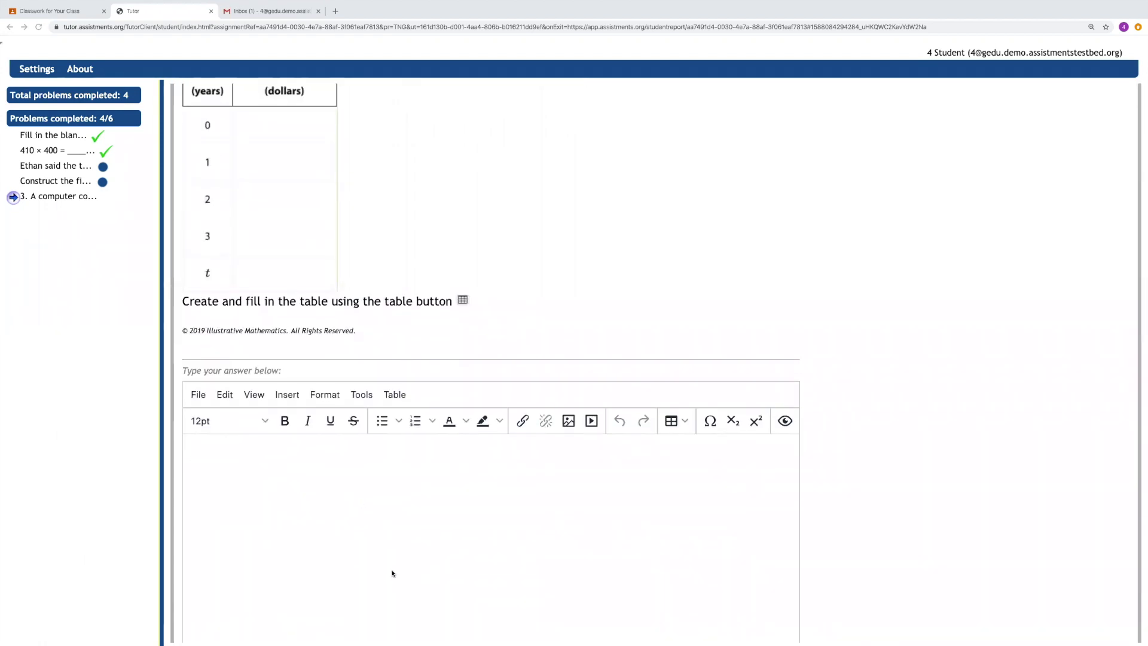
pyautogui.scroll(-1, 392, 573)
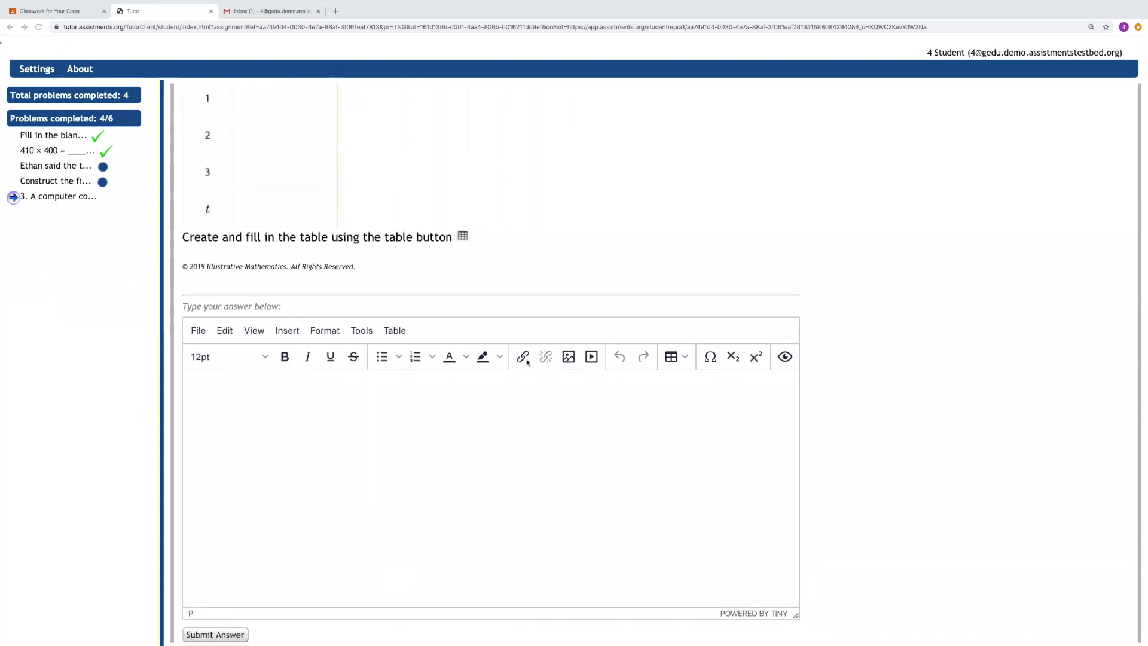
pyautogui.click(683, 359)
# Insert an empty 2-column, 6-row table into the answer
pyautogui.moveTo(688, 384)
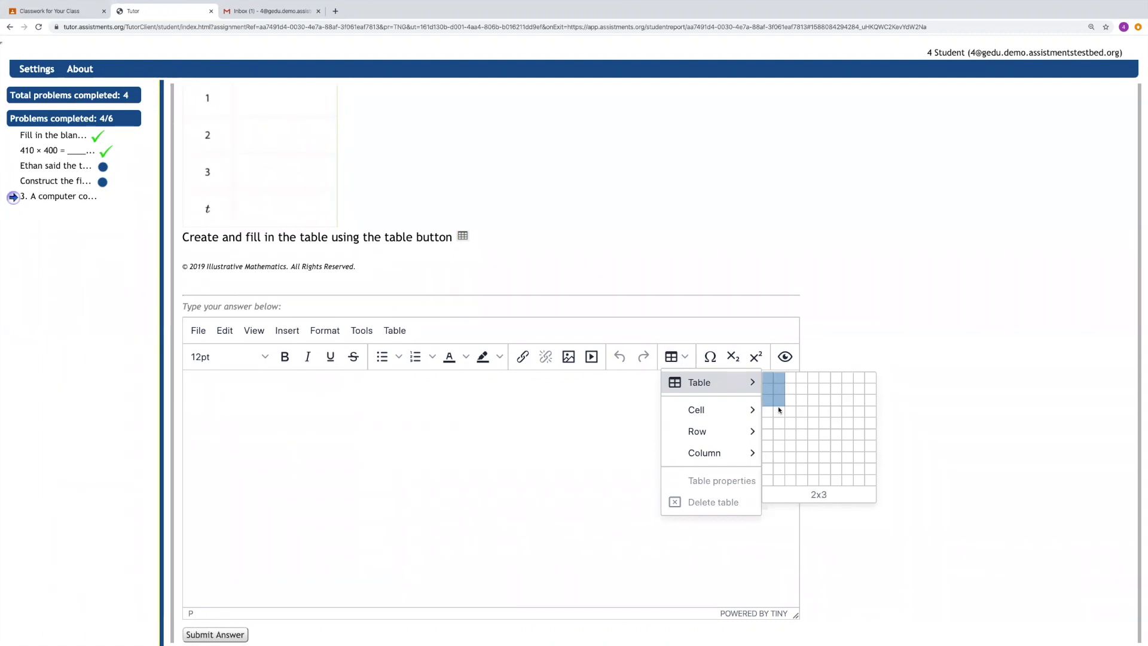
pyautogui.click(780, 433)
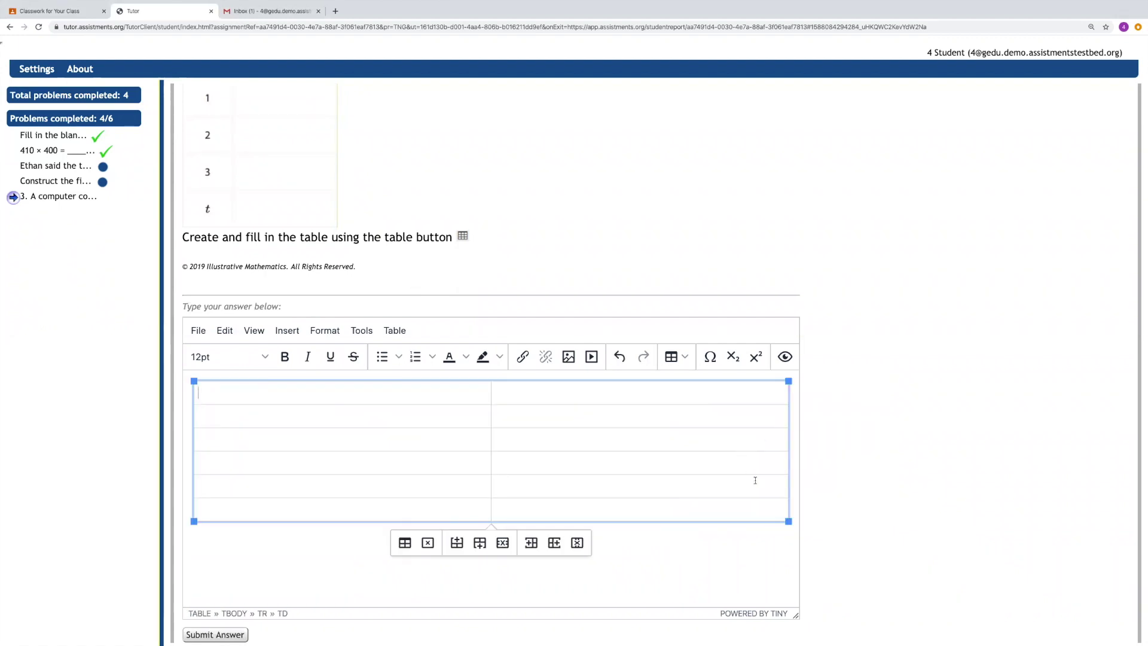
pyautogui.scroll(2, 534, 234)
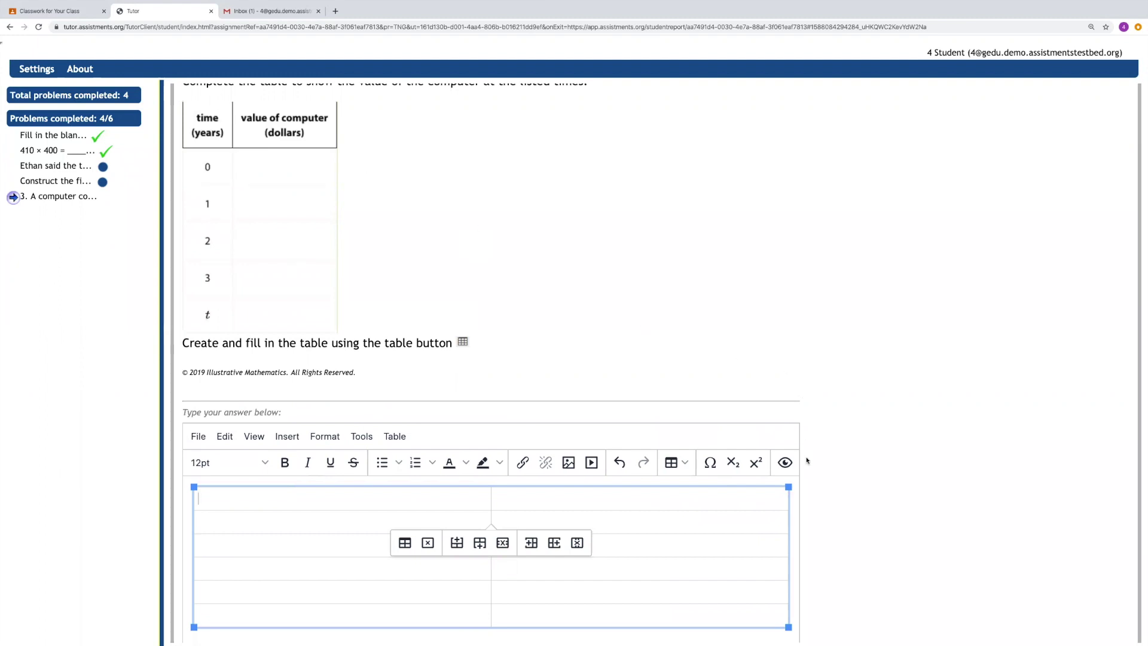
# Drag the table's corner handle left to make the answer table narrower
pyautogui.scroll(-1, 802, 394)
pyautogui.moveTo(788, 587); pyautogui.dragTo(587, 598)
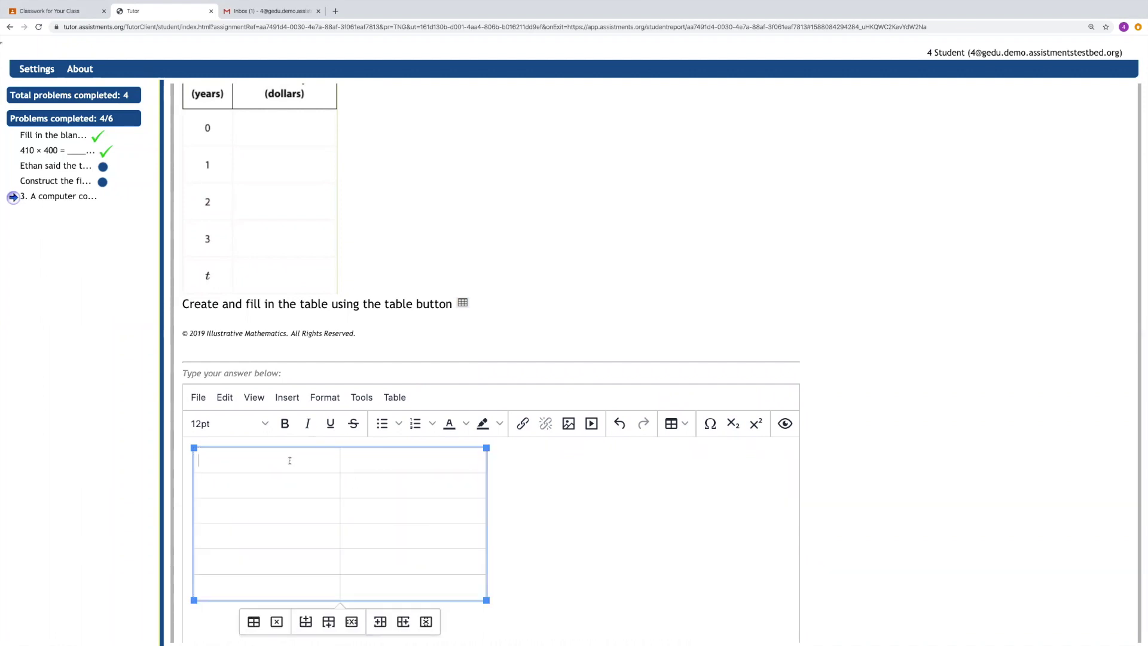
pyautogui.scroll(1, 290, 461)
# Title the columns 'time (years)' and 'value of computer (dollars)'
pyautogui.click(290, 463)
pyautogui.write('tim')
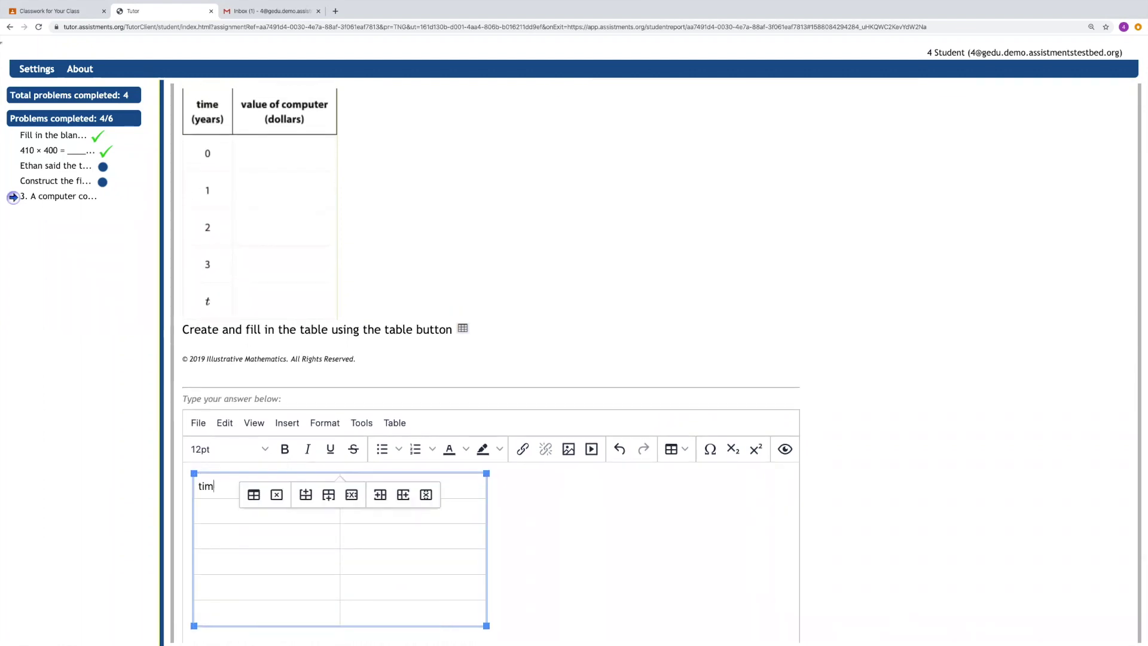
pyautogui.write('e *ye')
pyautogui.press('BackSpace')
pyautogui.press('BackSpace')
pyautogui.press('BackSpace')
pyautogui.write('(ye')
pyautogui.scroll(-2, 374, 550)
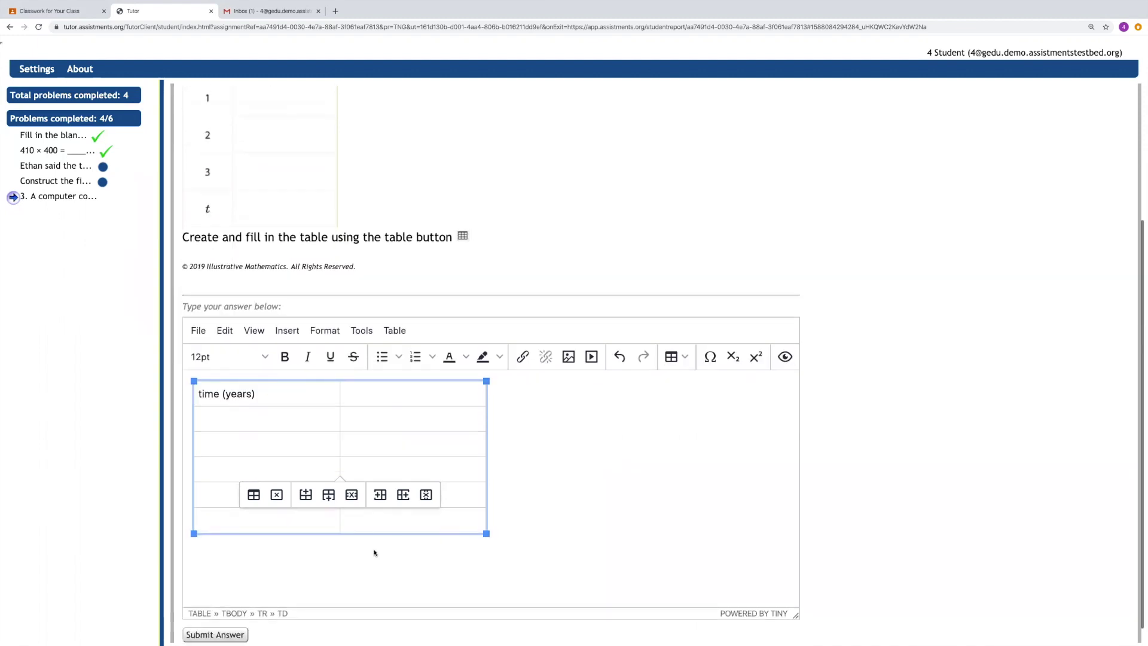
pyautogui.scroll(2, 362, 392)
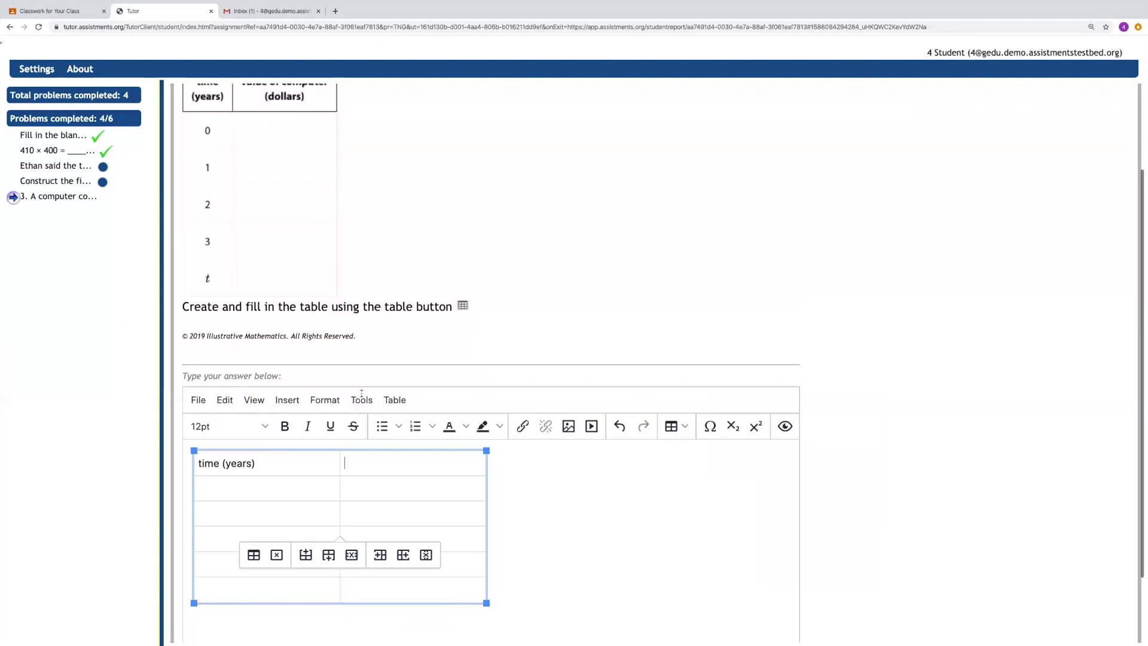
pyautogui.scroll(-2, 362, 393)
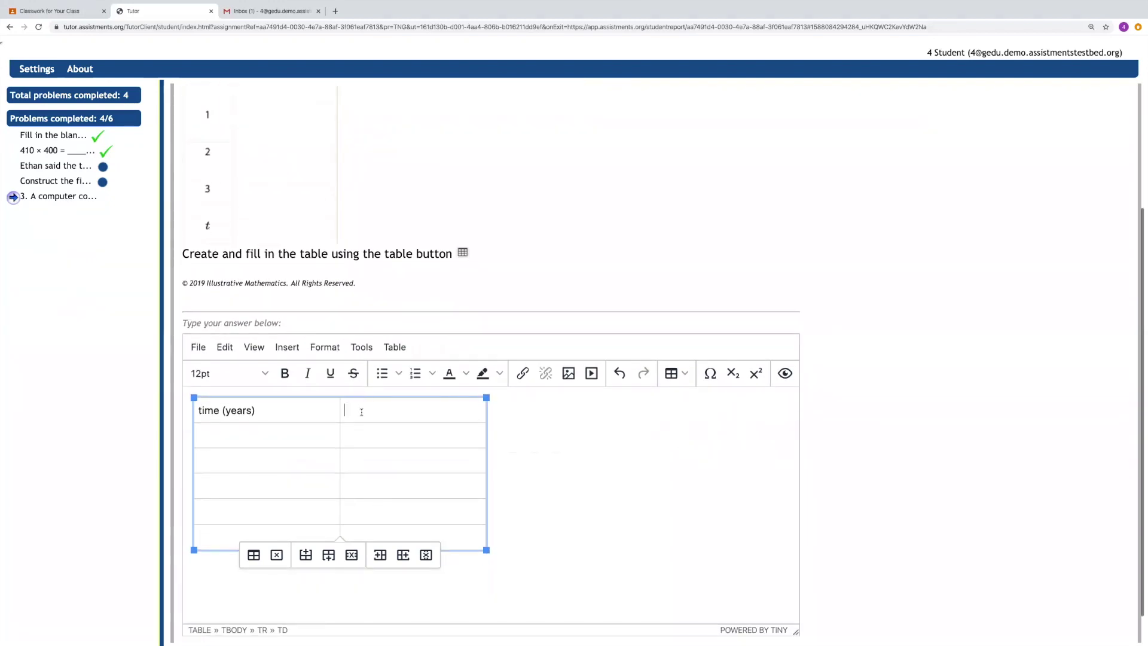
pyautogui.write('value of computer *')
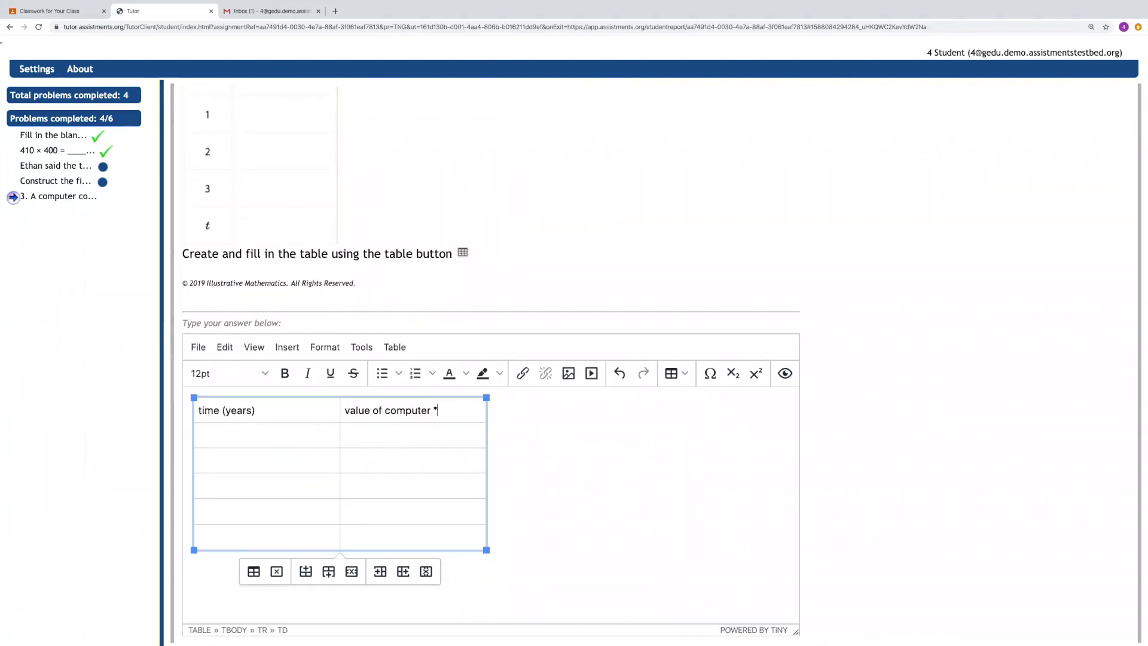
pyautogui.press('BackSpace')
pyautogui.write('(dollars)')
pyautogui.scroll(1, 210, 295)
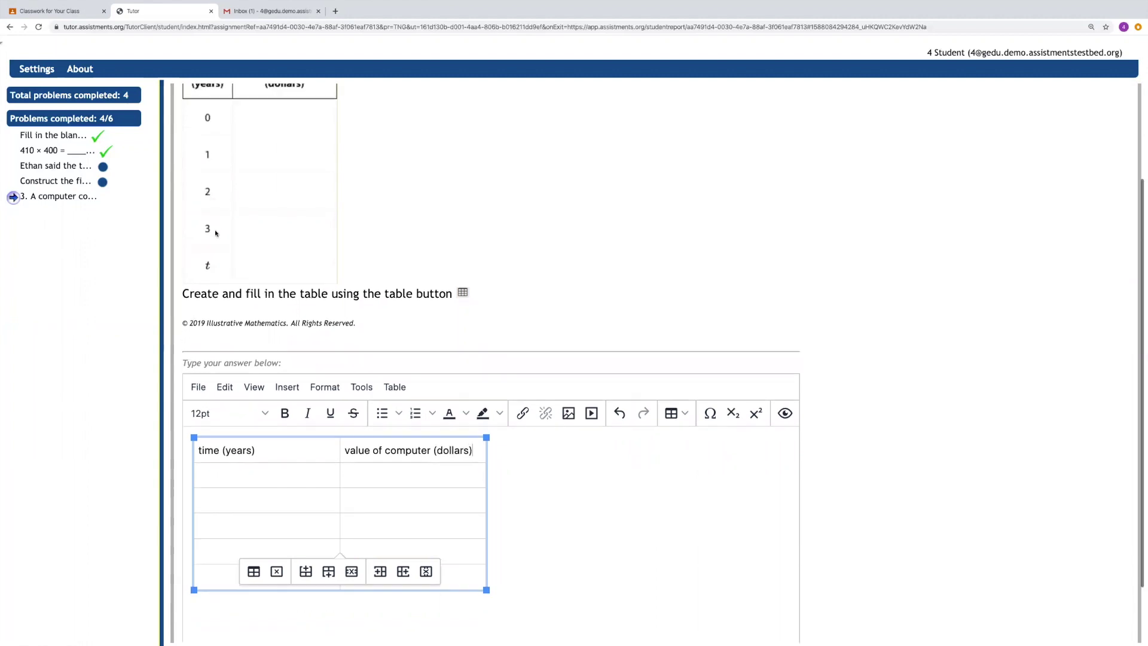
pyautogui.scroll(-2, 207, 323)
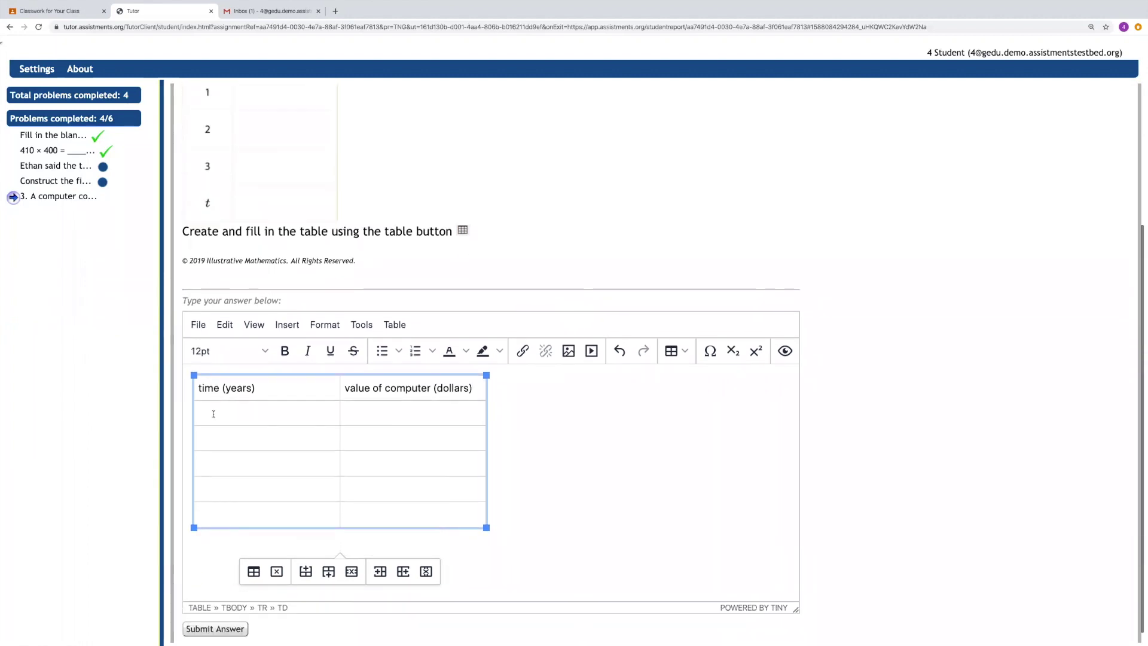
# Enter 0, 1, 2, 3 and t down the time column
pyautogui.click(212, 412)
pyautogui.write('0')
pyautogui.press('Down')
pyautogui.write('1')
pyautogui.press('Down')
pyautogui.write('2')
pyautogui.press('Down')
pyautogui.write('3')
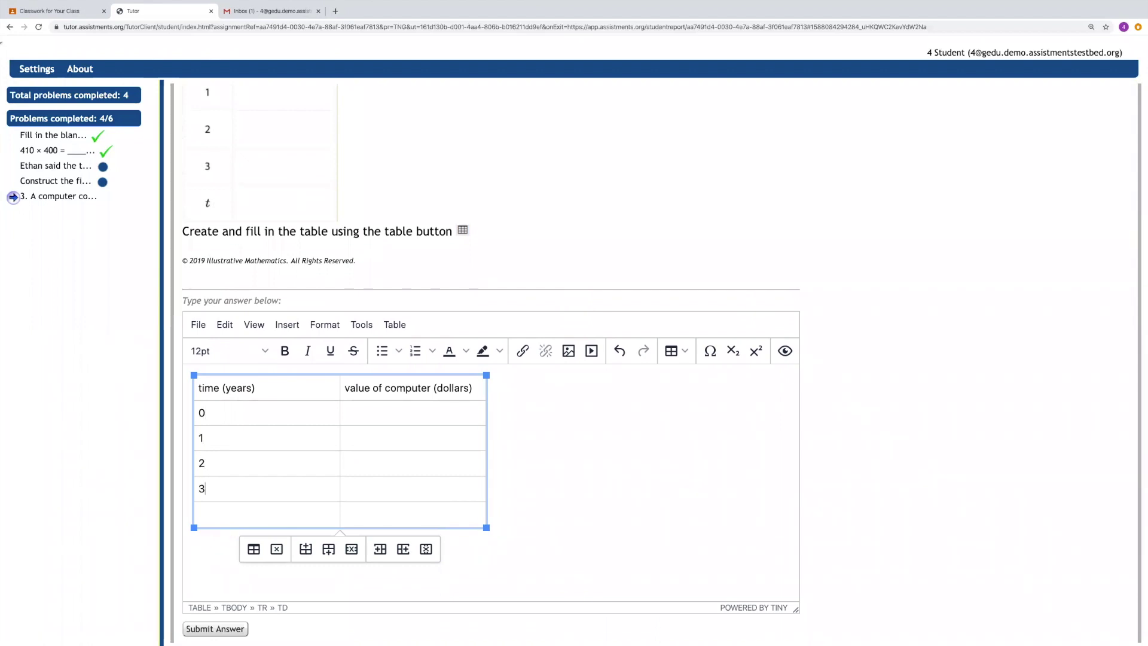
pyautogui.write('t')
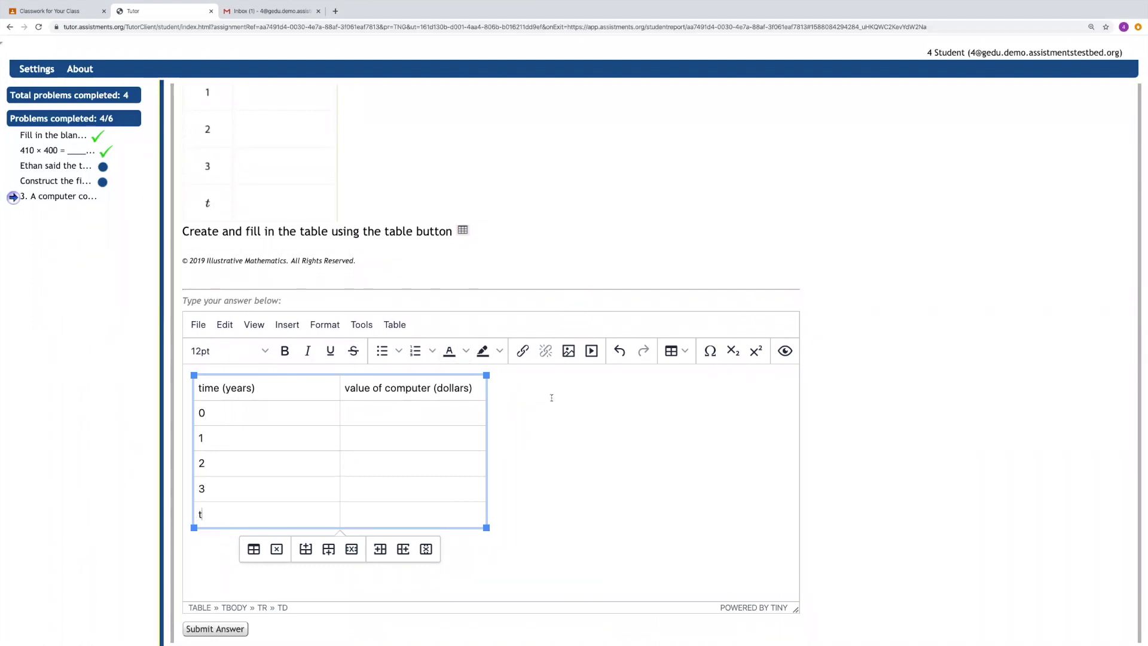
# Fill the value column with 800, 600, 450 and 337.5 for years 0–3
pyautogui.click(429, 410)
pyautogui.write('800')
pyautogui.click(407, 440)
pyautogui.write('600 2\t')
pyautogui.write('450 ')
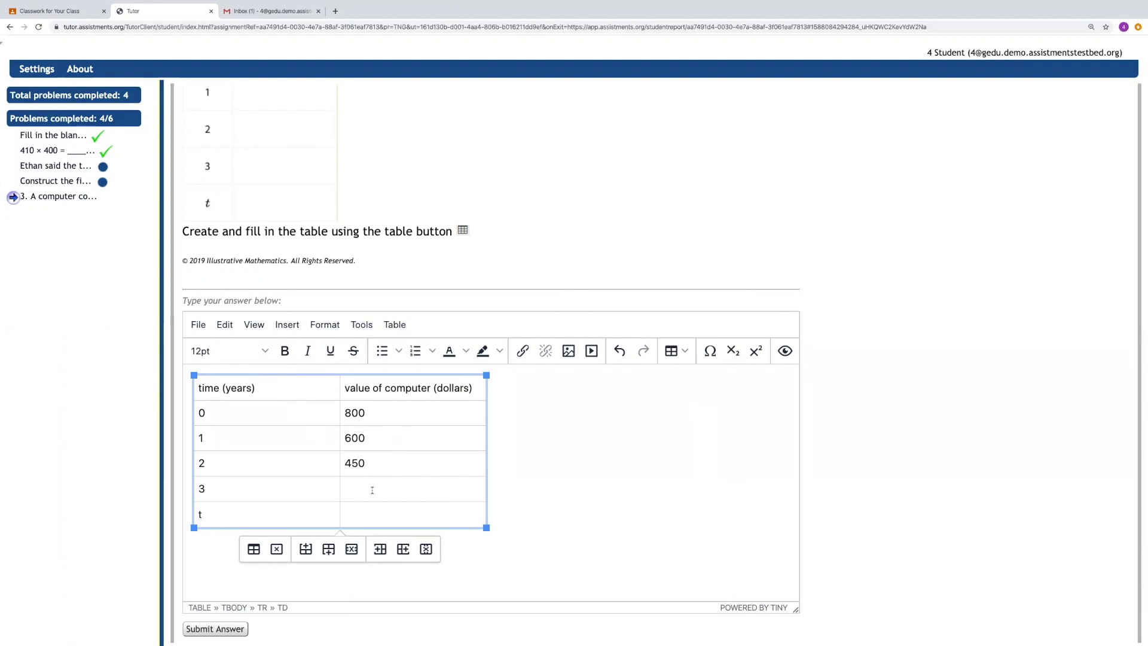
pyautogui.write('3\t337.')
pyautogui.write('5')
# Enter 800*.75 with t as a superscript exponent in the t row's value cell
pyautogui.click(388, 516)
pyautogui.write('800*')
pyautogui.moveTo(365, 515); pyautogui.dragTo(369, 514)
pyautogui.click(368, 514)
pyautogui.write('.75t')
pyautogui.moveTo(389, 515); pyautogui.dragTo(384, 515)
pyautogui.click(755, 353)
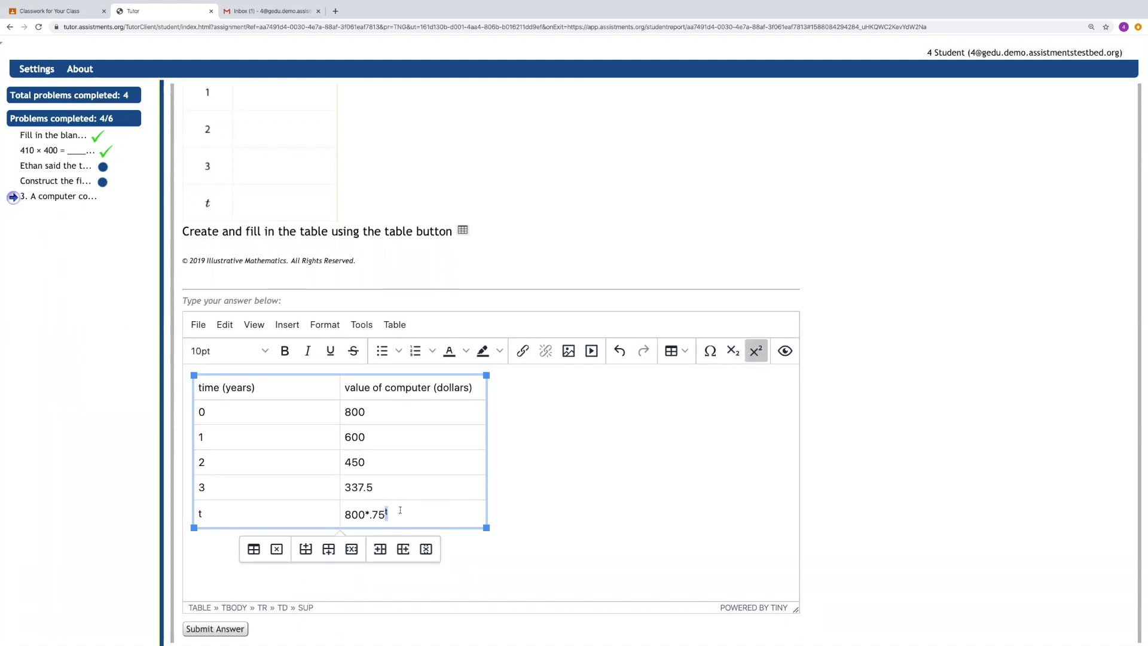
pyautogui.click(544, 489)
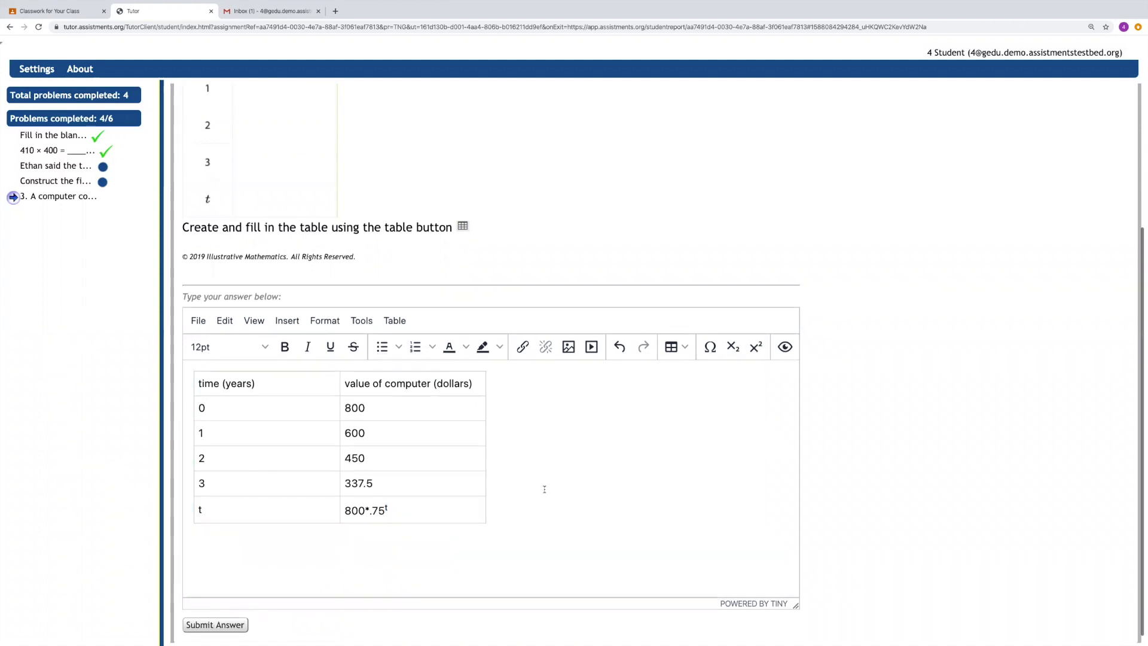
# Submit the finished computer value table and advance to the 30 × 1/2 division problem
pyautogui.click(215, 618)
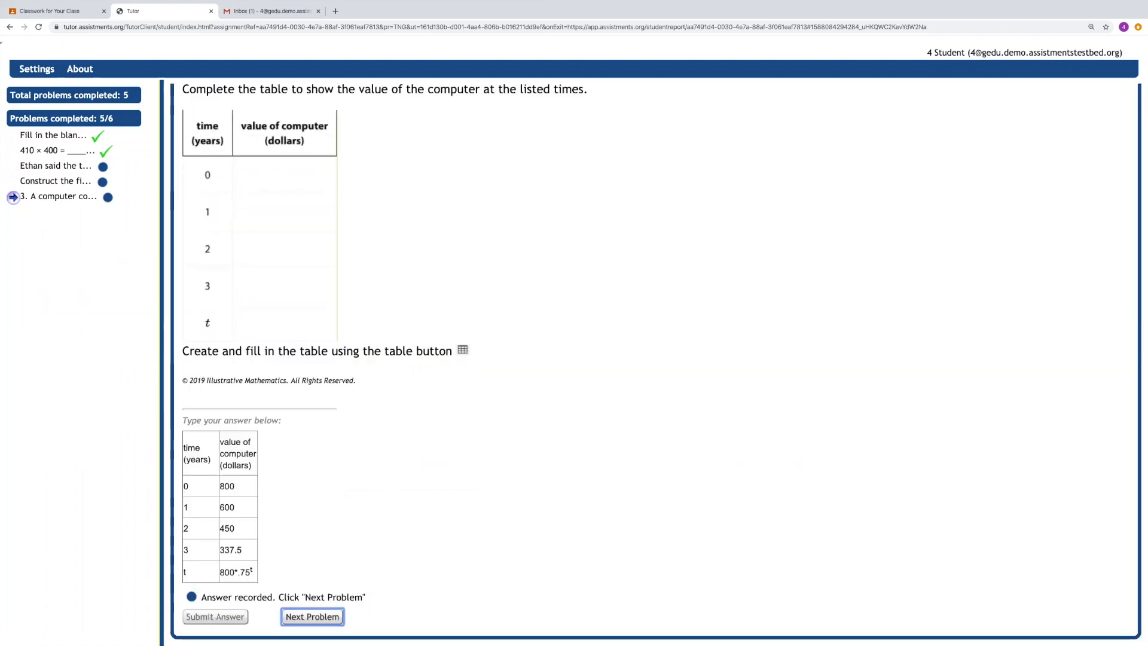
pyautogui.click(312, 616)
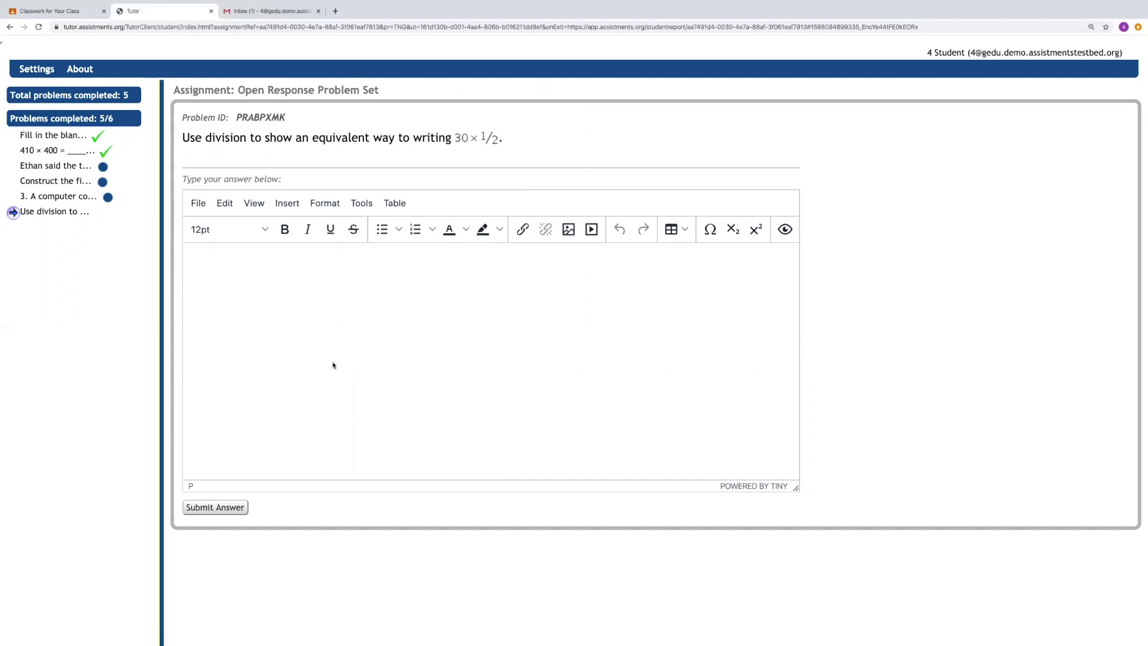
# Replace the typed slash with a ÷ sign from the Ω picker's Quotations category
pyautogui.write('/')
pyautogui.press('BackSpace')
pyautogui.click(712, 229)
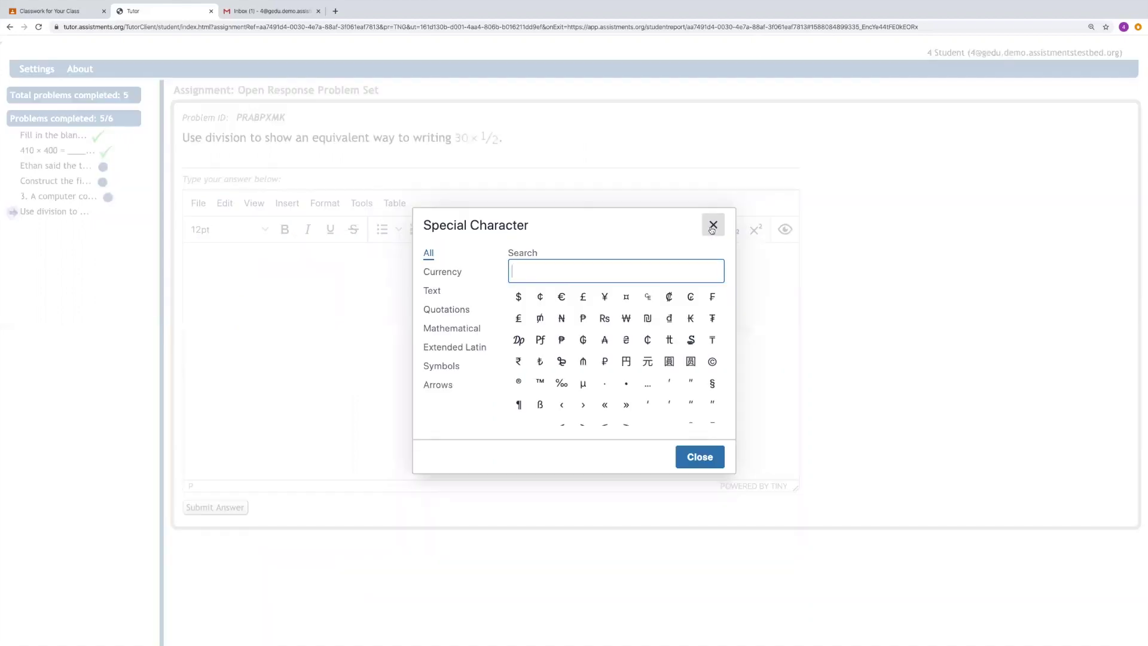
pyautogui.click(441, 275)
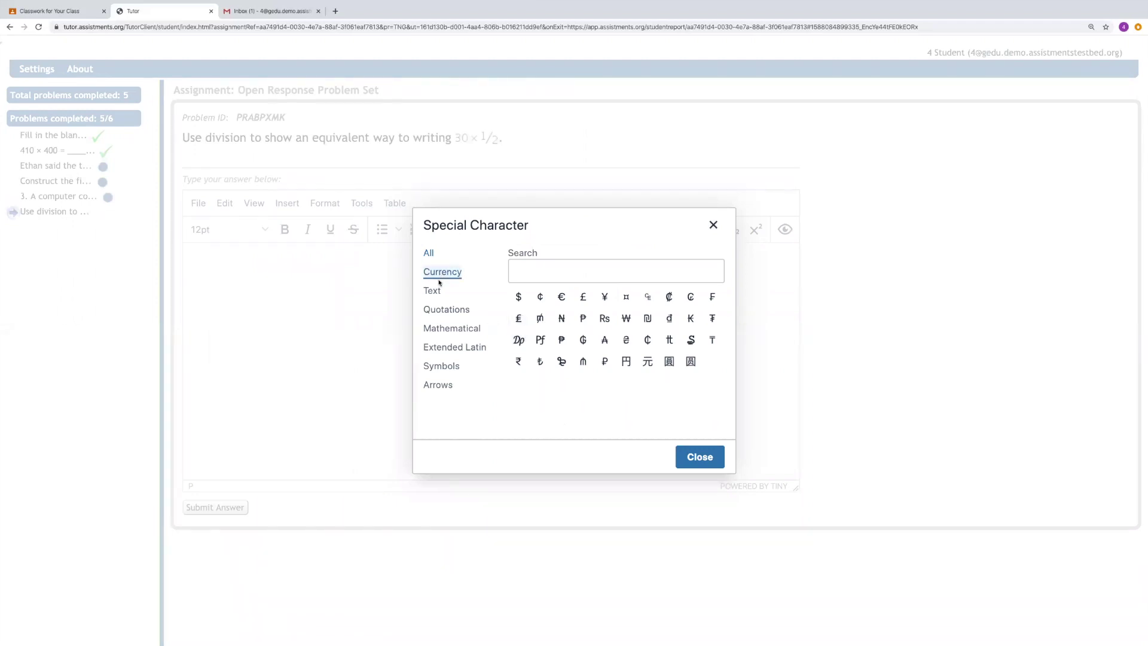
pyautogui.click(433, 295)
pyautogui.click(433, 312)
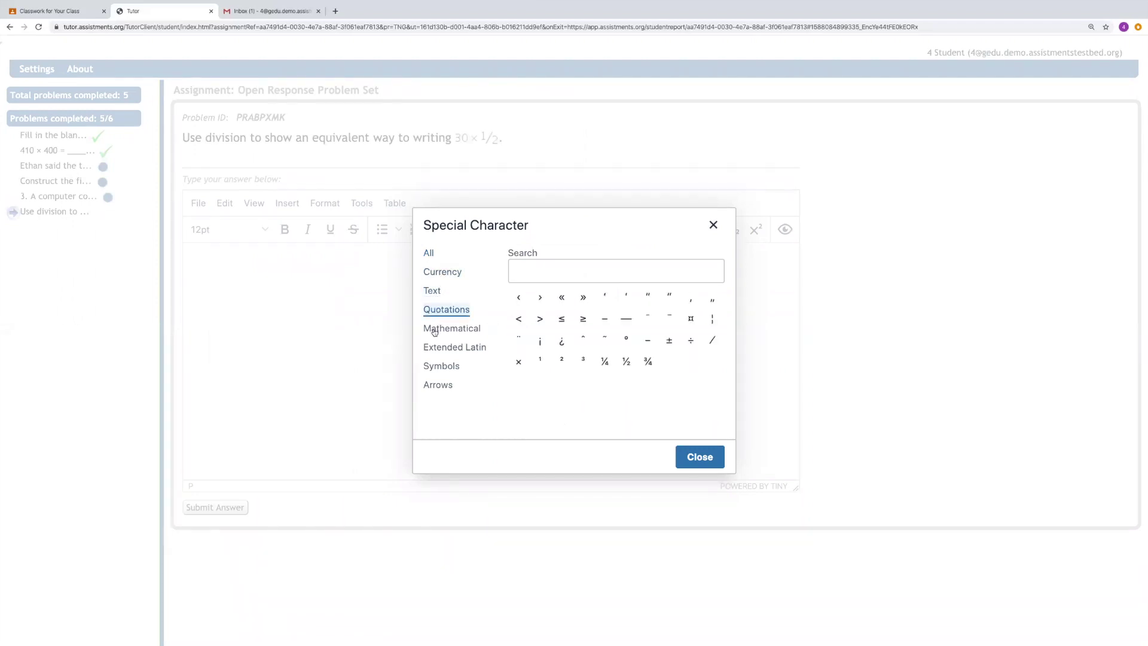
pyautogui.click(434, 332)
pyautogui.click(436, 350)
pyautogui.click(438, 366)
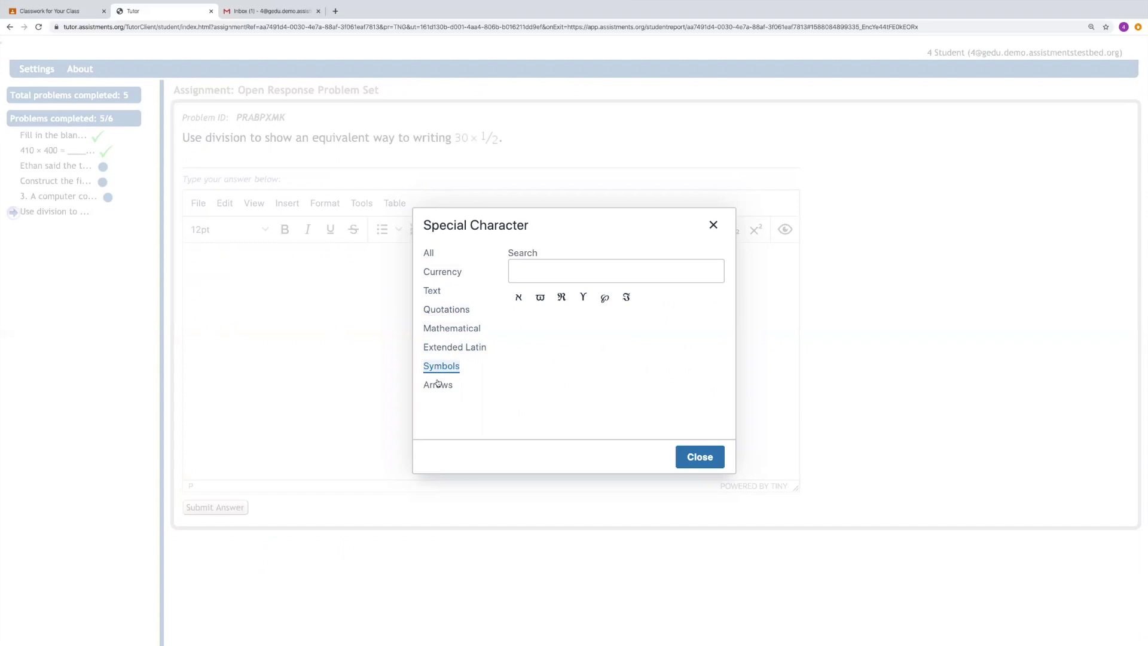
pyautogui.click(439, 385)
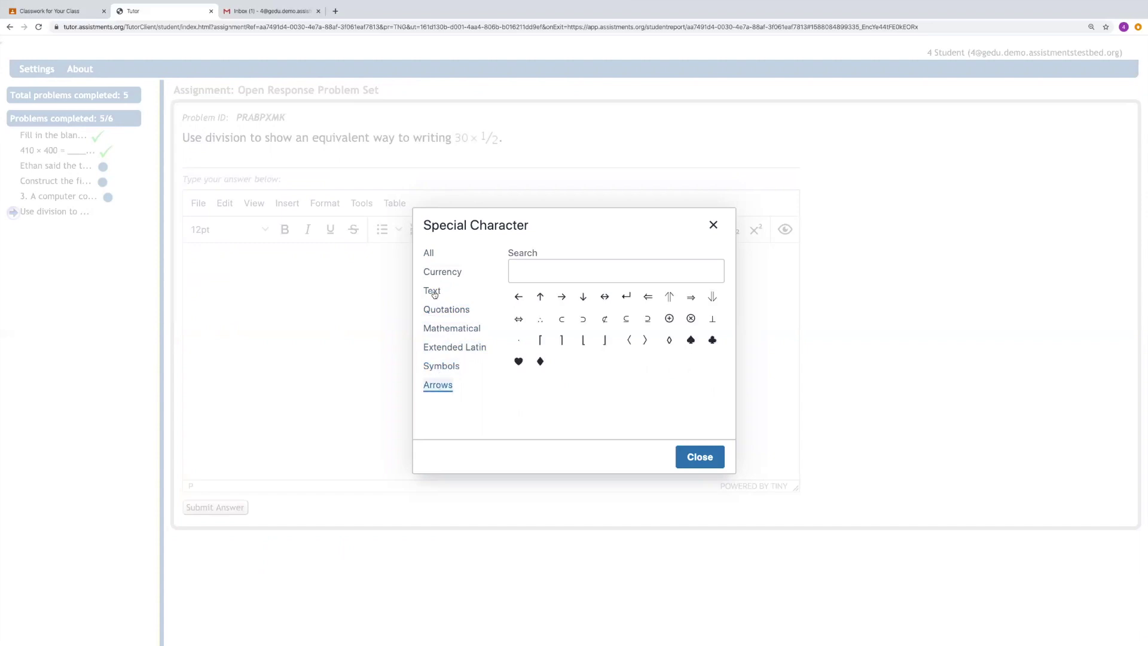
pyautogui.click(433, 294)
pyautogui.click(433, 310)
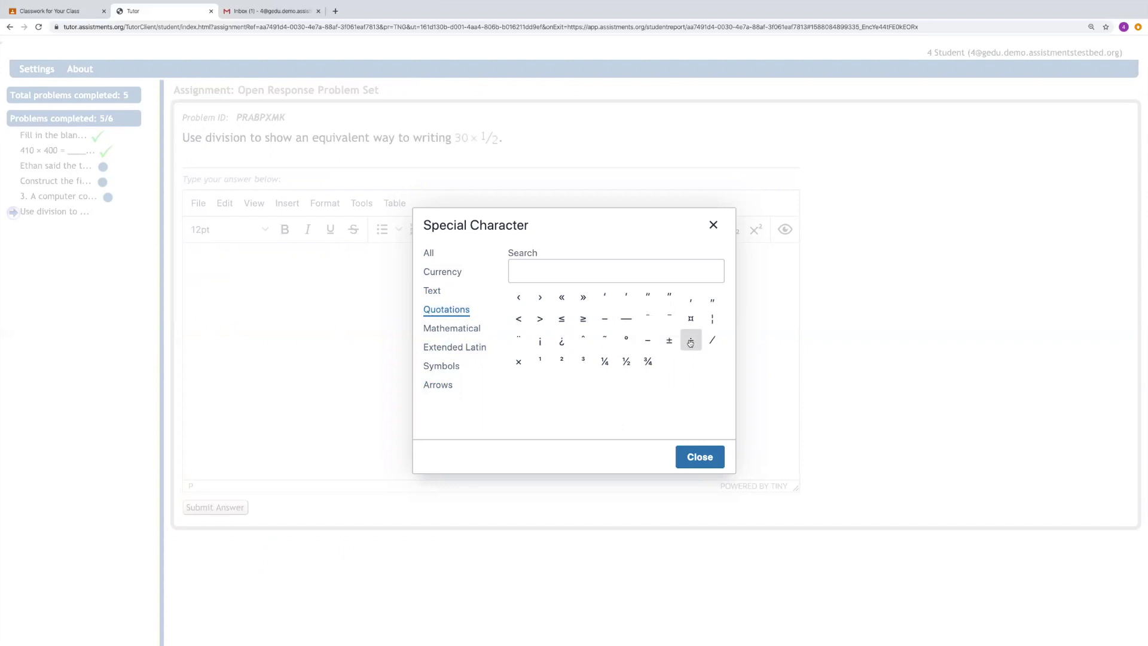
pyautogui.click(691, 342)
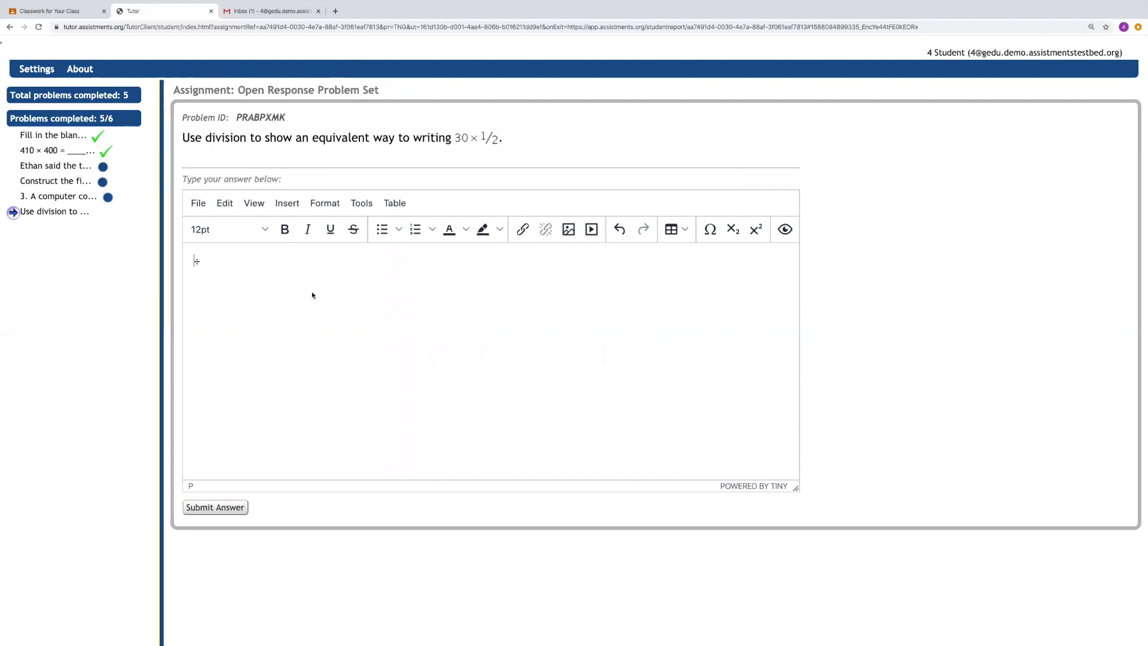
# Complete the answer as 30÷2, submit it, and finish the assignment
pyautogui.write('30÷2')
pyautogui.click(213, 508)
pyautogui.click(214, 508)
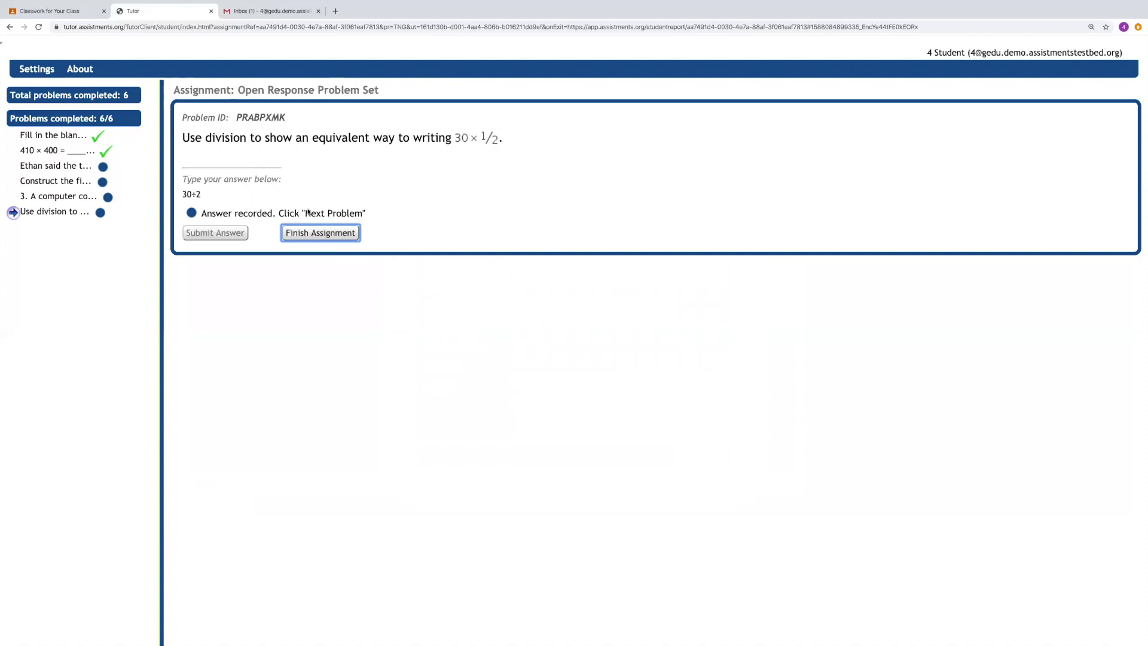
pyautogui.click(304, 235)
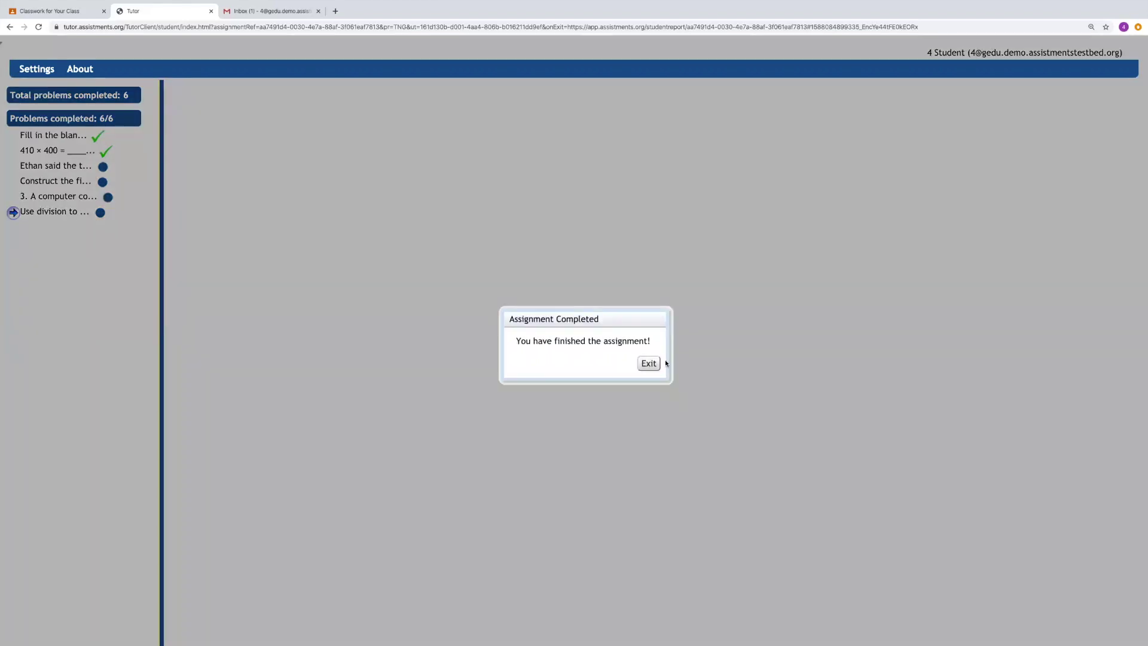
# Exit the Assignment Completed dialog and return to the Classwork for Your Class tab
pyautogui.click(649, 363)
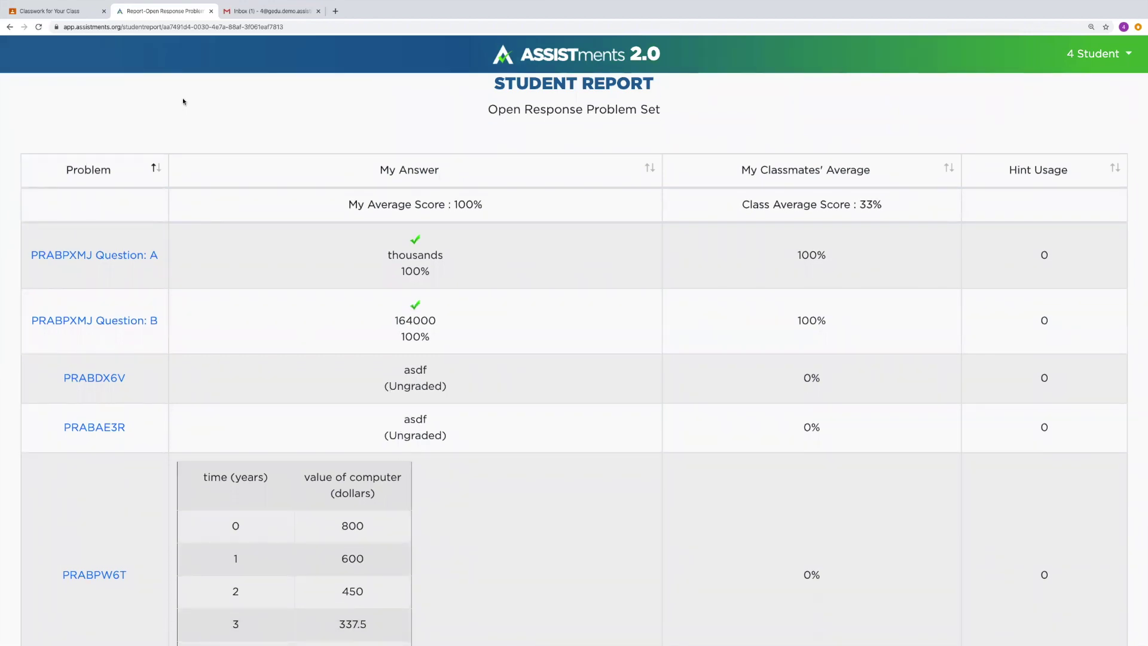
pyautogui.click(98, 11)
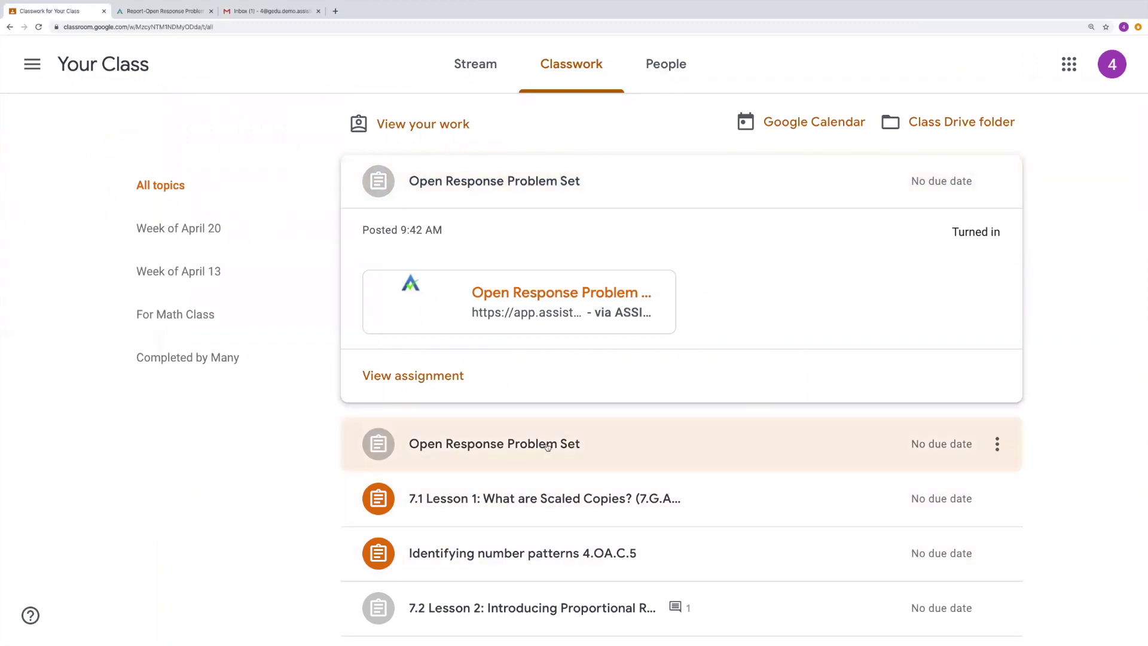
# Expand the second Open Response Problem Set assignment in Classwork
pyautogui.click(574, 446)
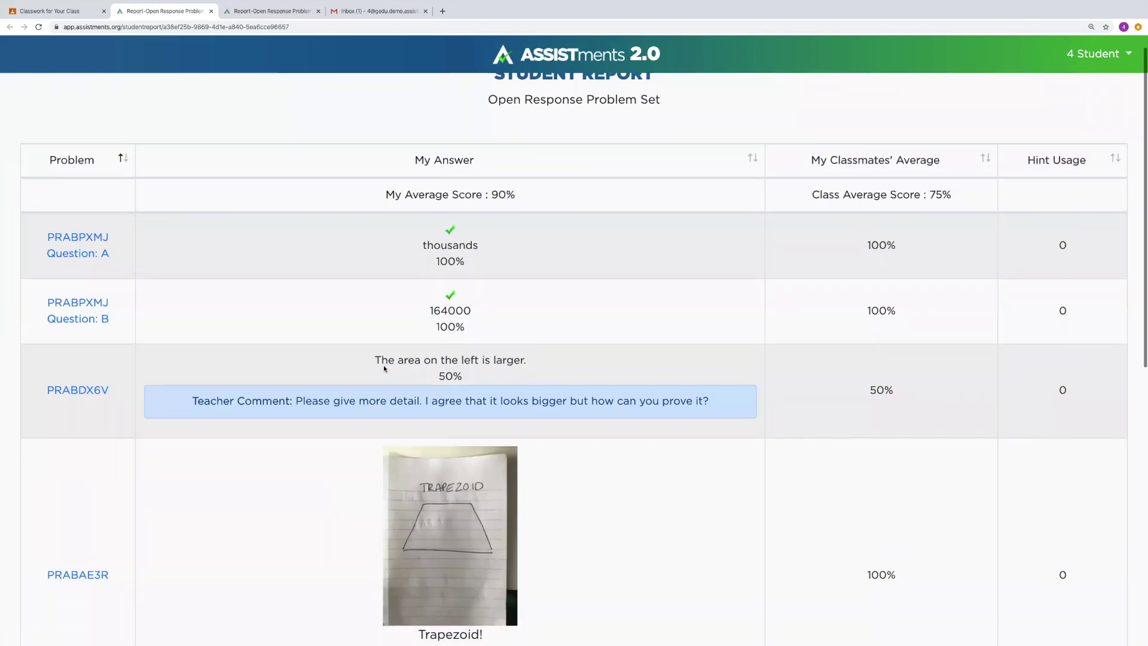
pyautogui.moveTo(379, 360); pyautogui.dragTo(753, 417)
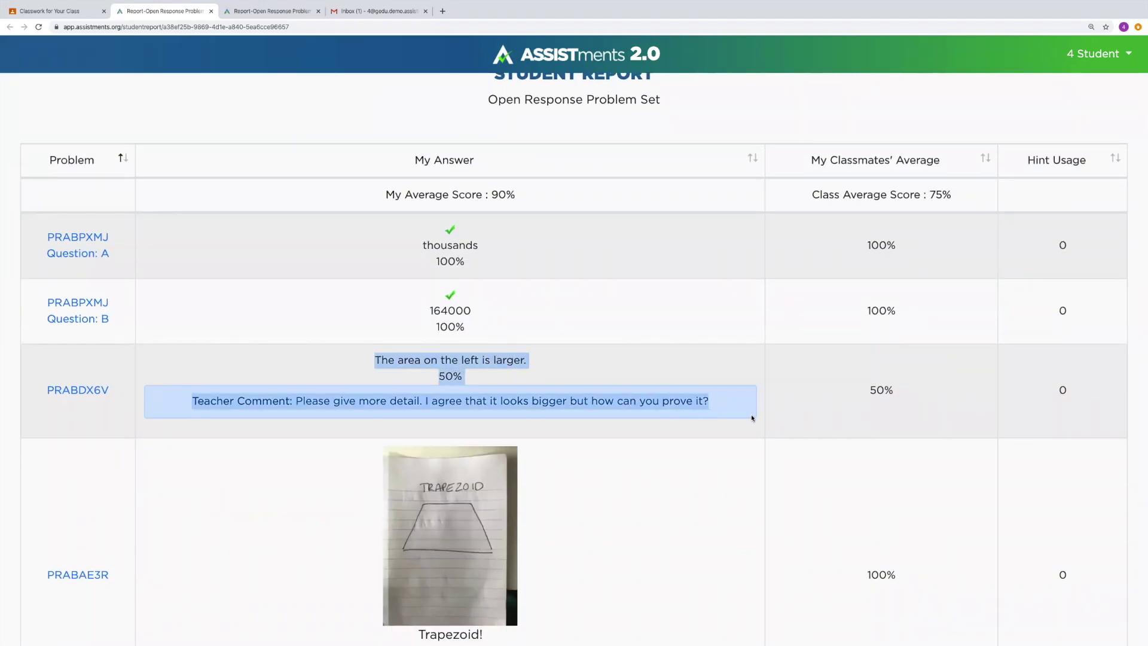
pyautogui.moveTo(470, 379); pyautogui.dragTo(429, 380)
pyautogui.moveTo(190, 401); pyautogui.dragTo(612, 448)
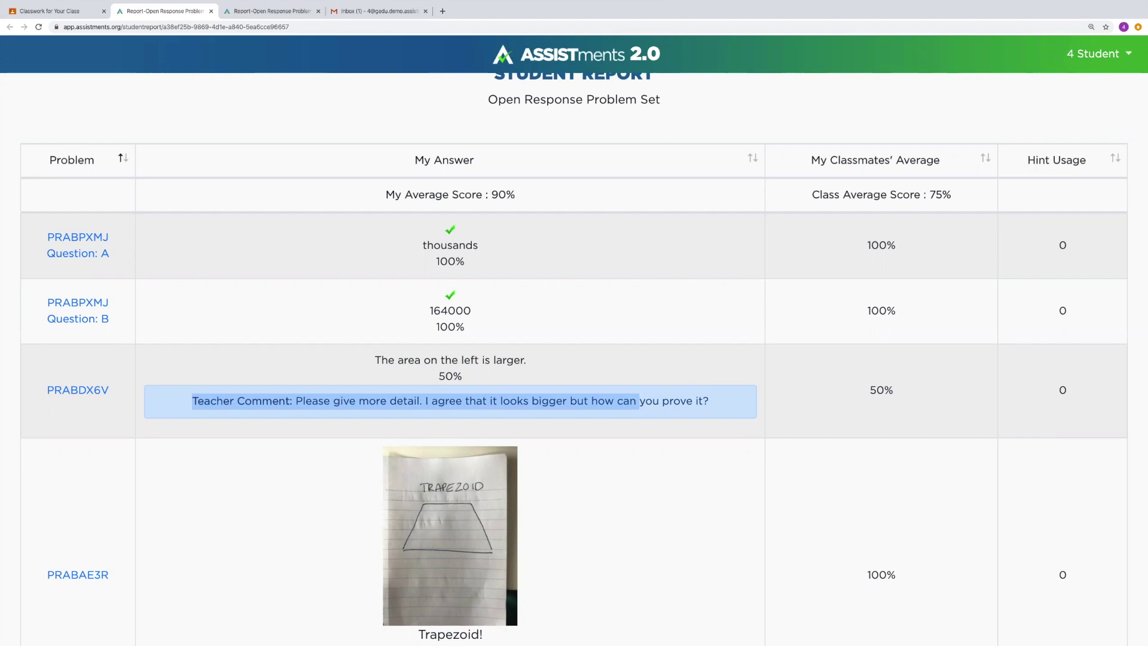
pyautogui.scroll(-2, 767, 310)
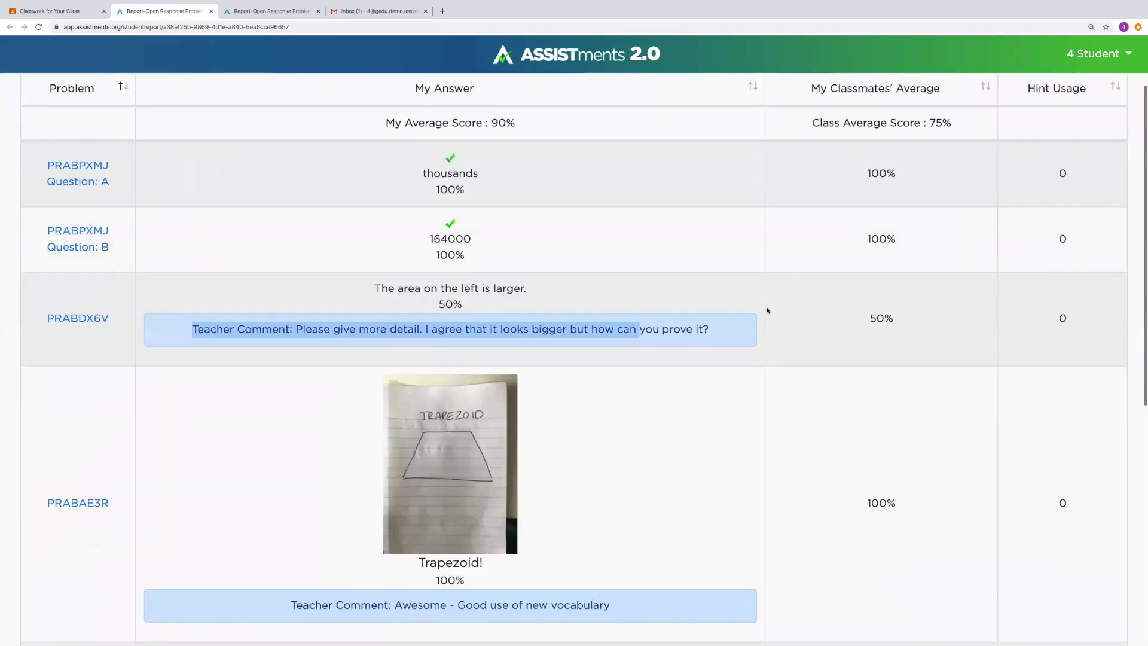